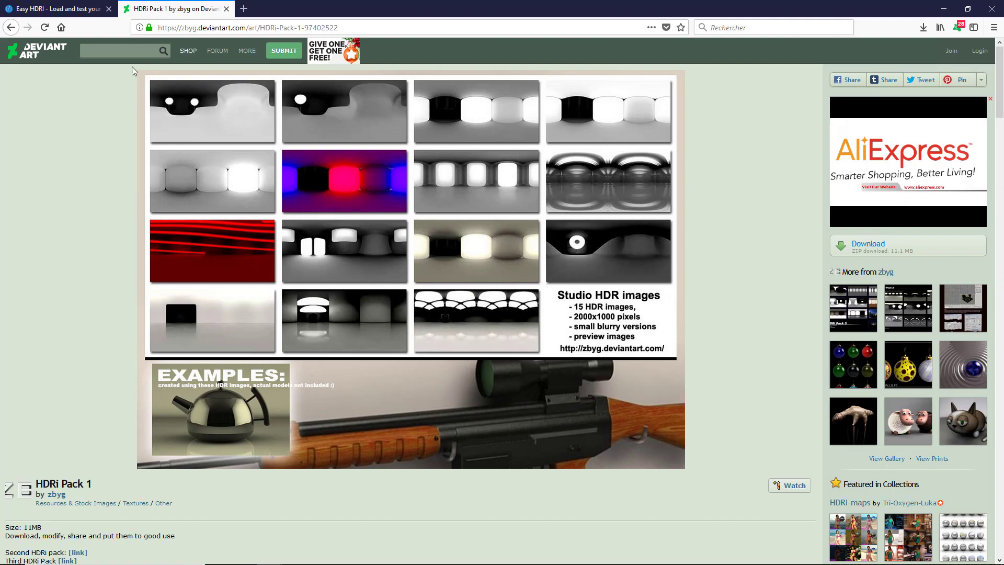
Look over the HDRi Pack 1 page on DeviantArt and download the pack's ZIP file.
scroll(131, 295, "down", 4)
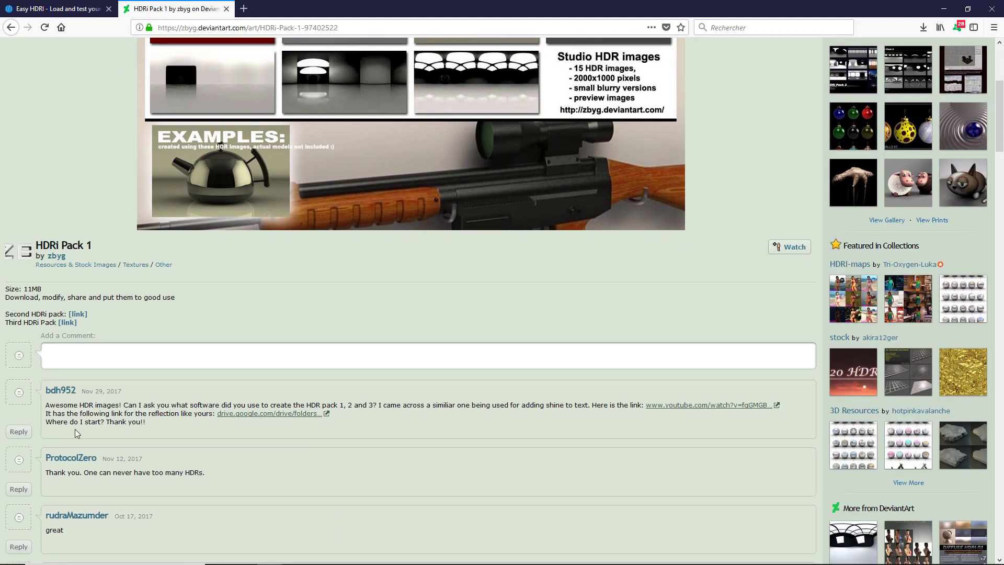
scroll(146, 309, "up", 4)
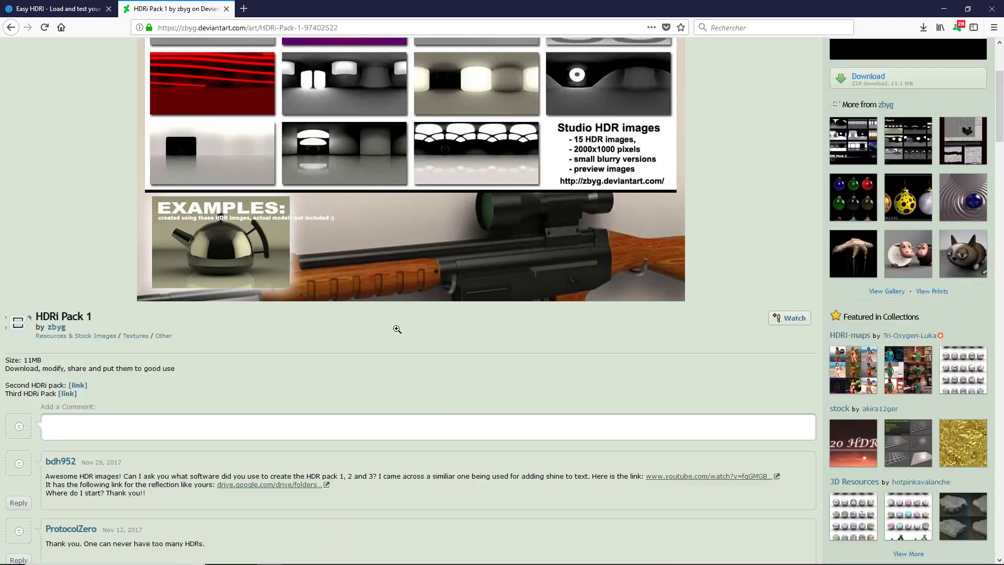
left_click(866, 247)
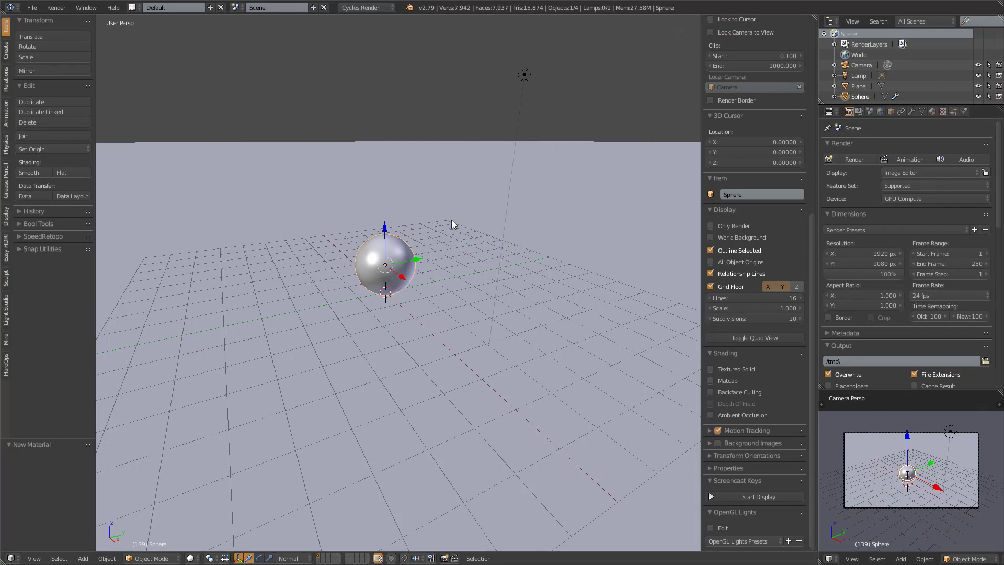
In Blender, display the 3D view in Rendered shading and enable nodes for the world surface.
left_click(190, 559)
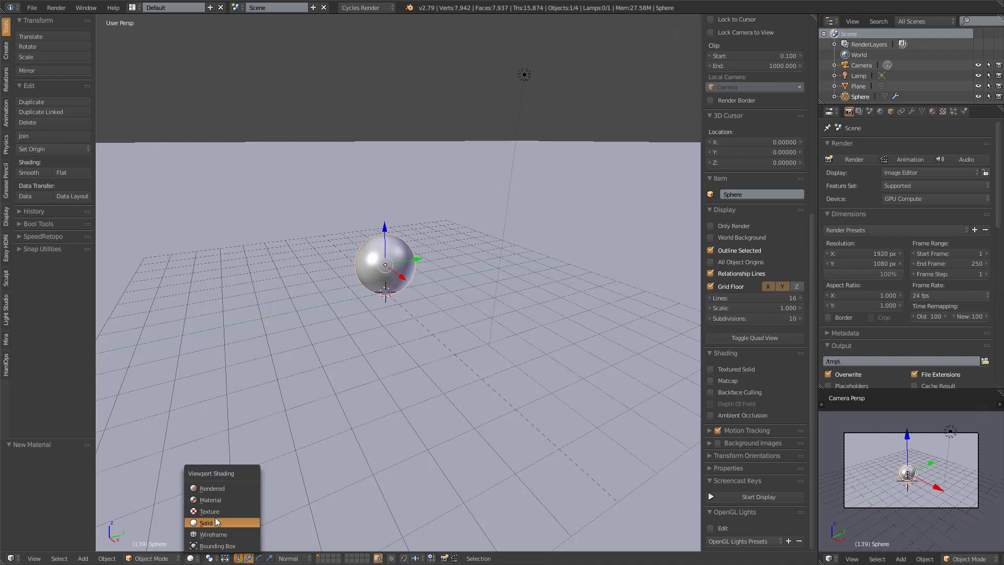
left_click(213, 489)
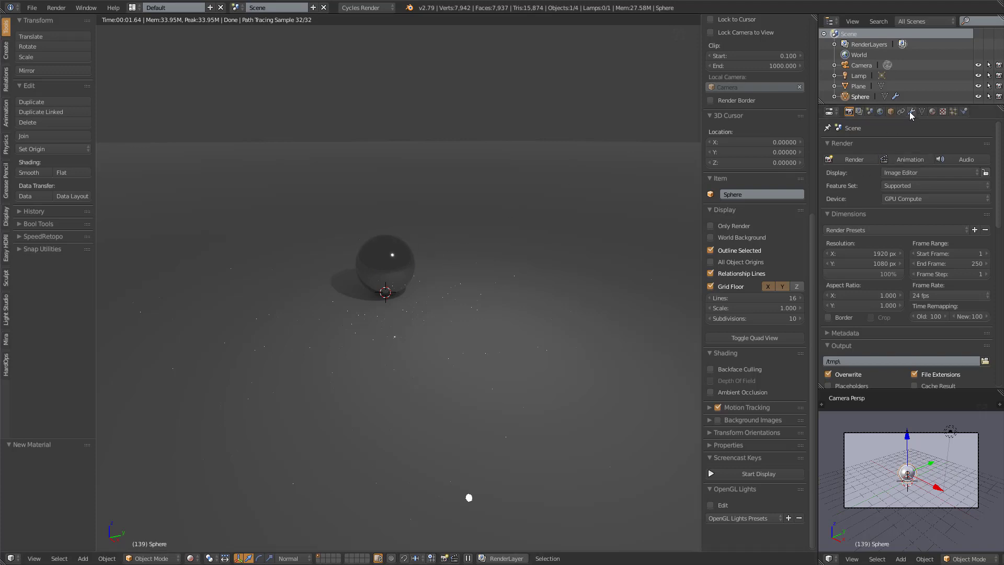
left_click(881, 112)
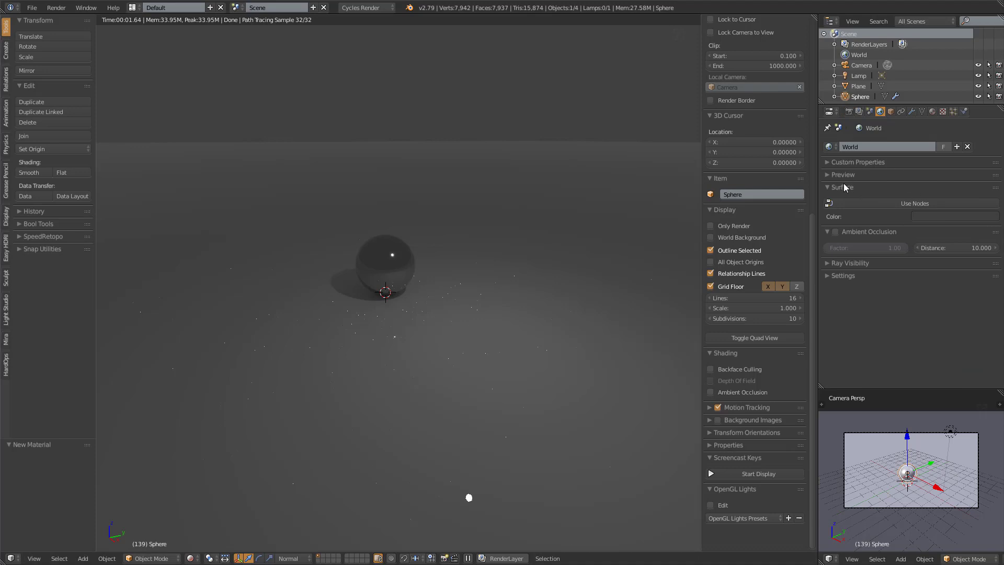
left_click(909, 203)
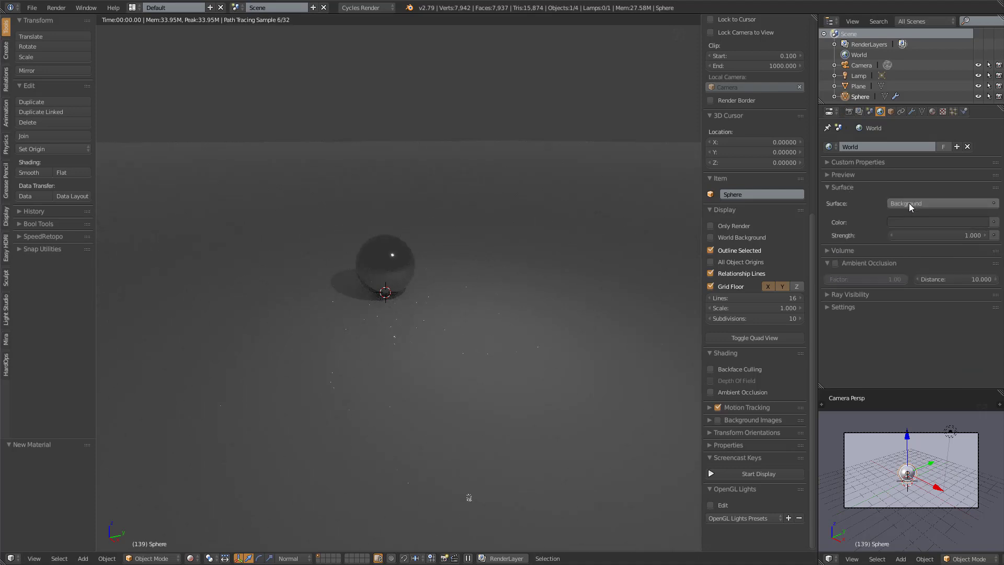
Assign an Environment Texture to the world's background color and load studio015.hdr from the bookmarked hdri folder.
left_click(994, 222)
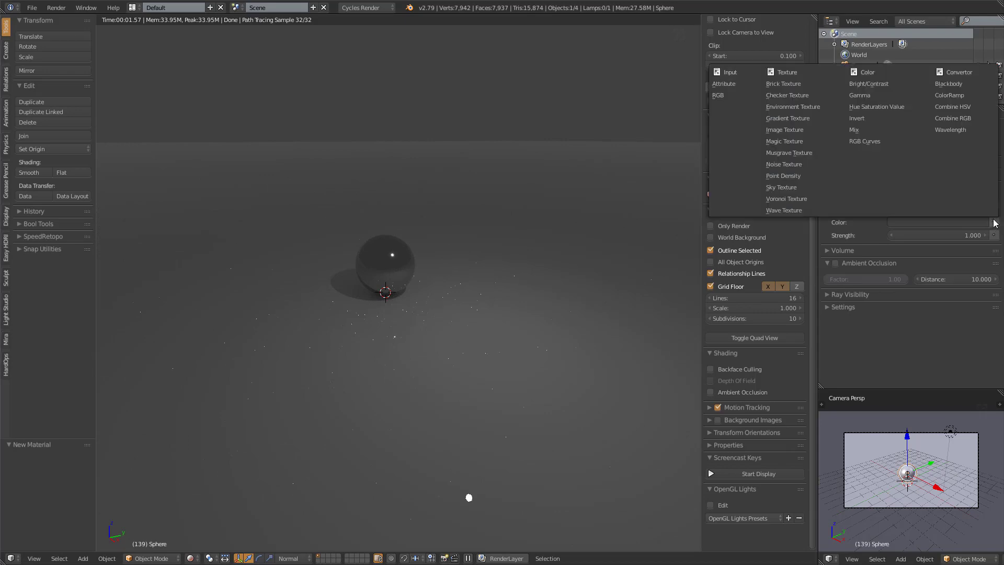
left_click(794, 108)
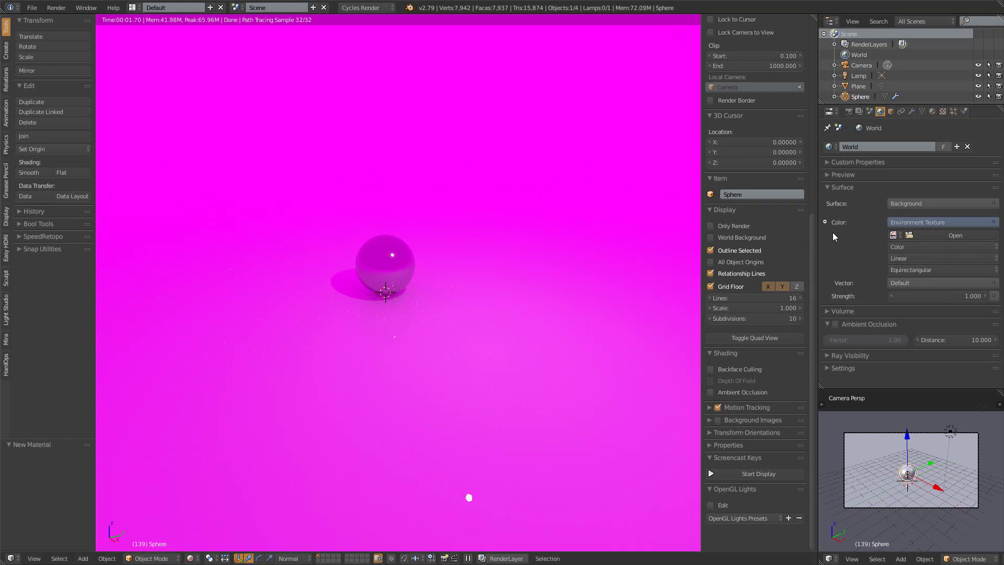
left_click(940, 235)
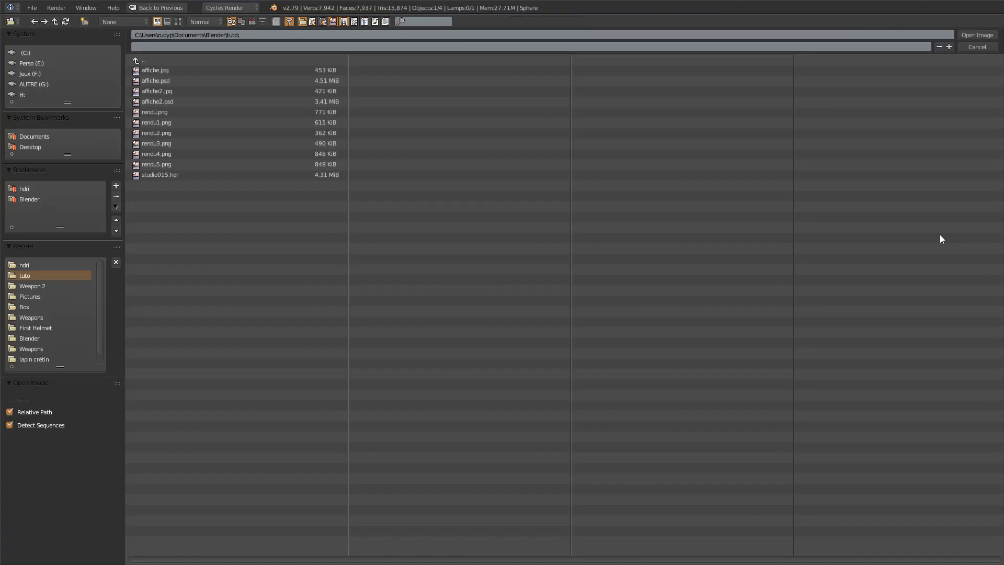
left_click(27, 190)
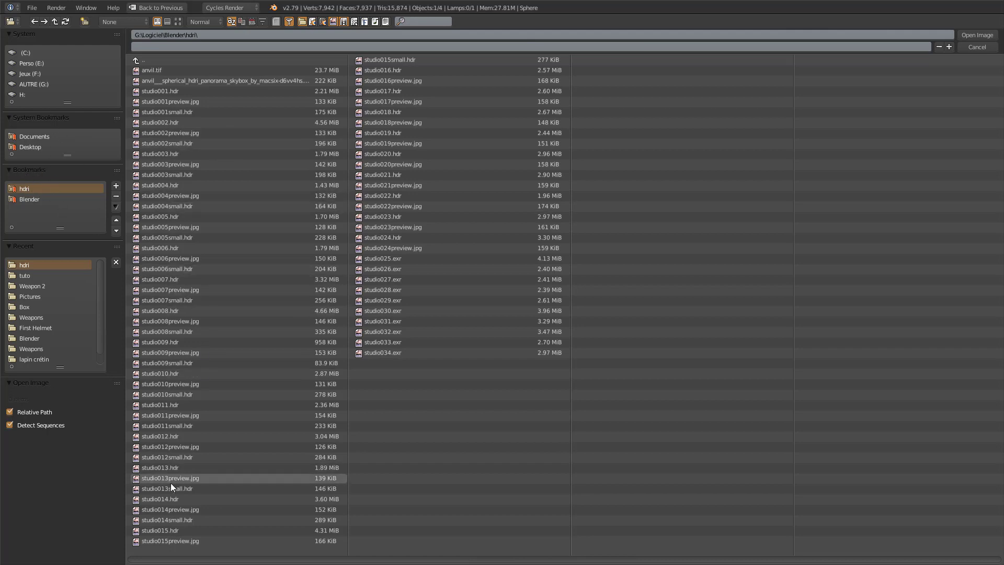
double_click(155, 532)
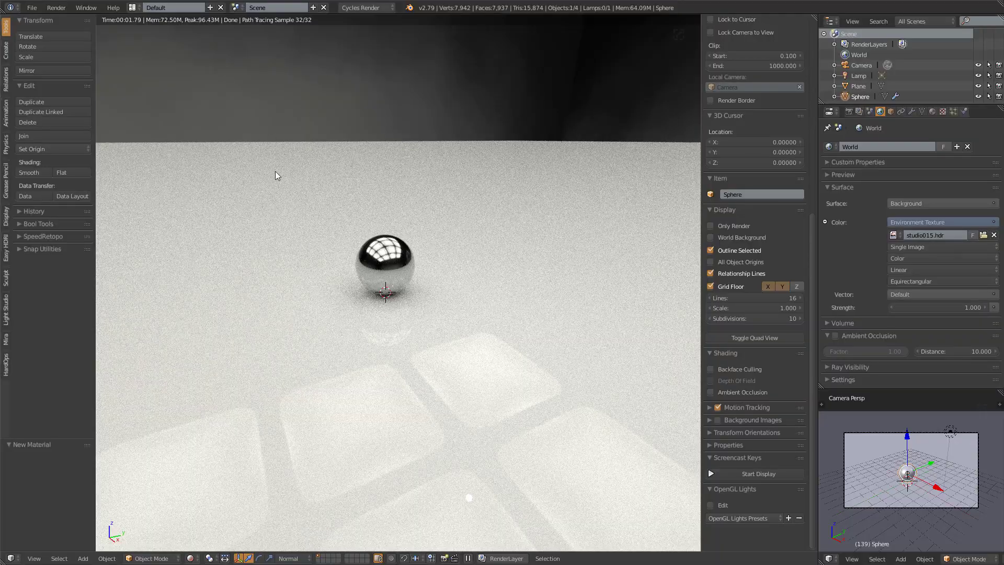
Examine the HDRI background, floor lighting and sphere reflections from several angles and distances.
scroll(381, 211, "down", 1)
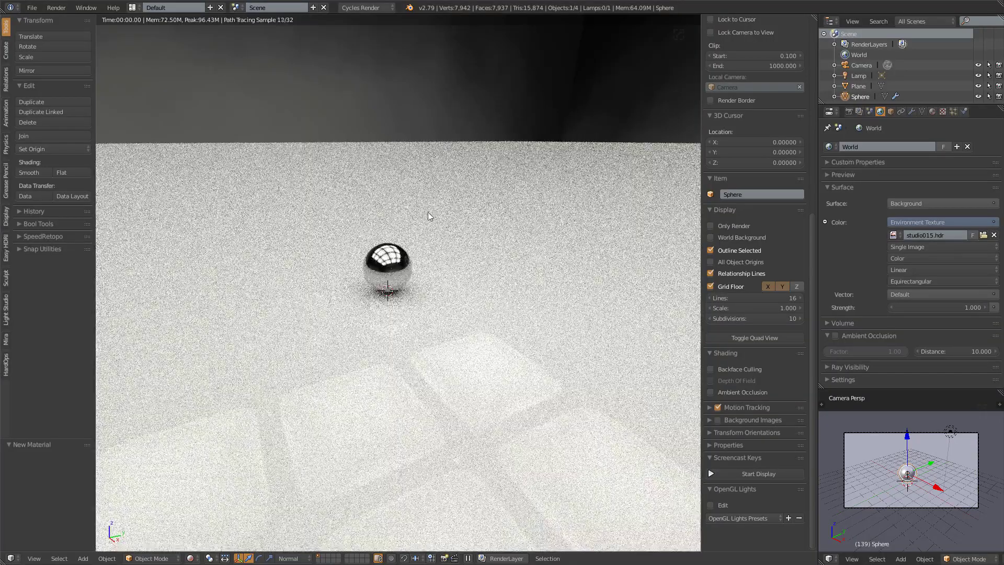
middle_click_drag(424, 212, 324, 178)
scroll(323, 174, "down", 4)
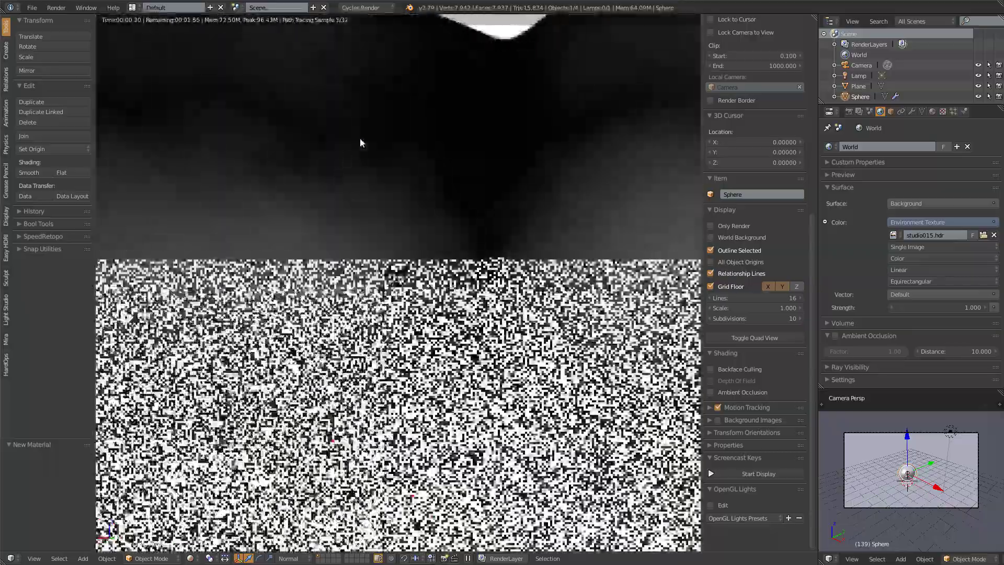
middle_click_drag(472, 146, 395, 220)
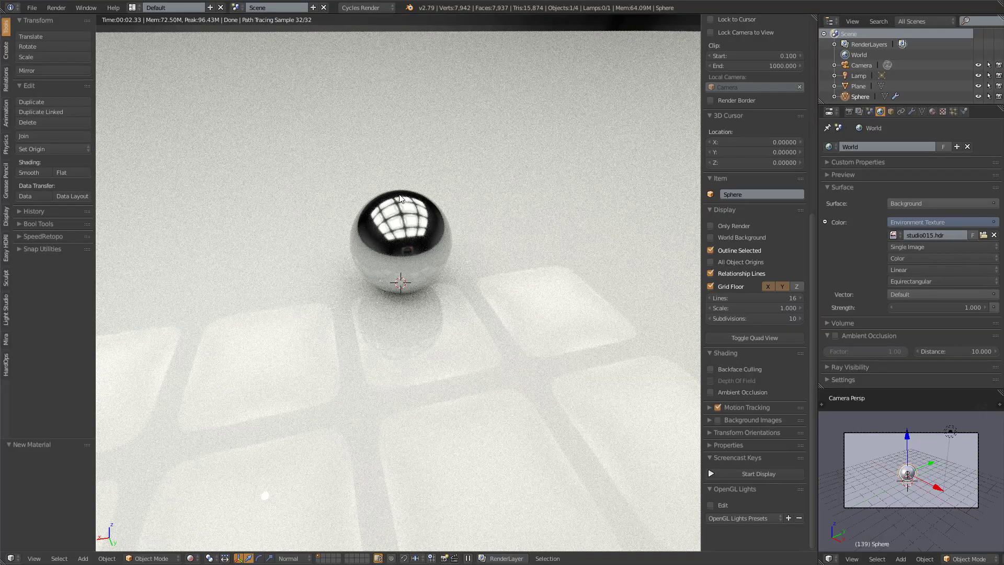
scroll(408, 172, "down", 1)
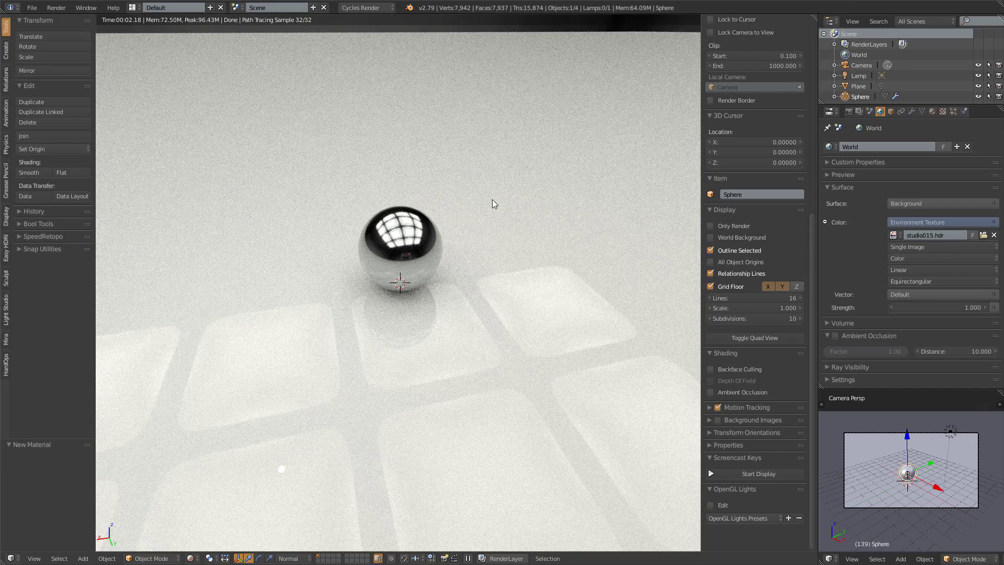
middle_click_drag(491, 200, 490, 57)
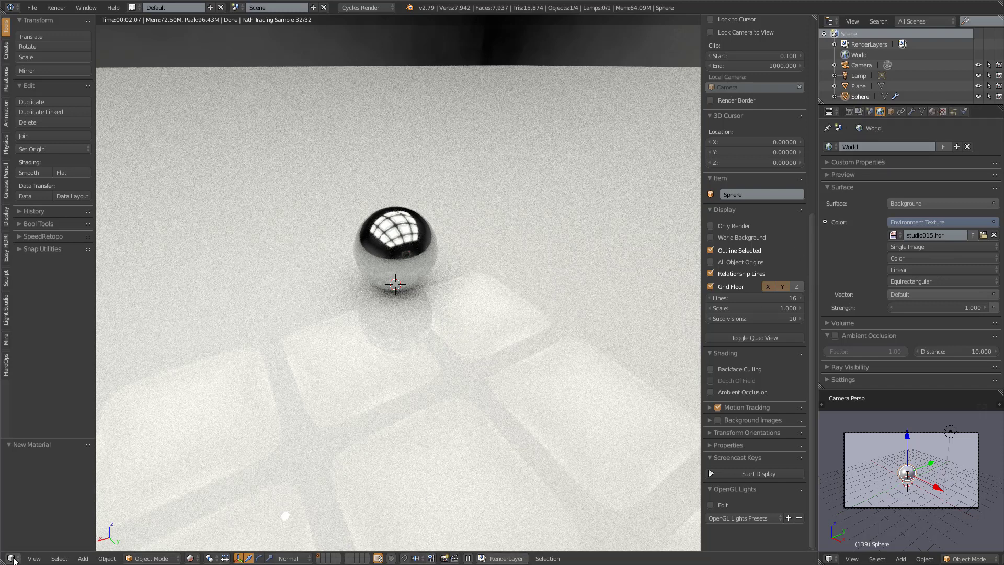
Split the 3D view horizontally and turn the lower area into a Node Editor.
left_click_drag(3, 561, 121, 486)
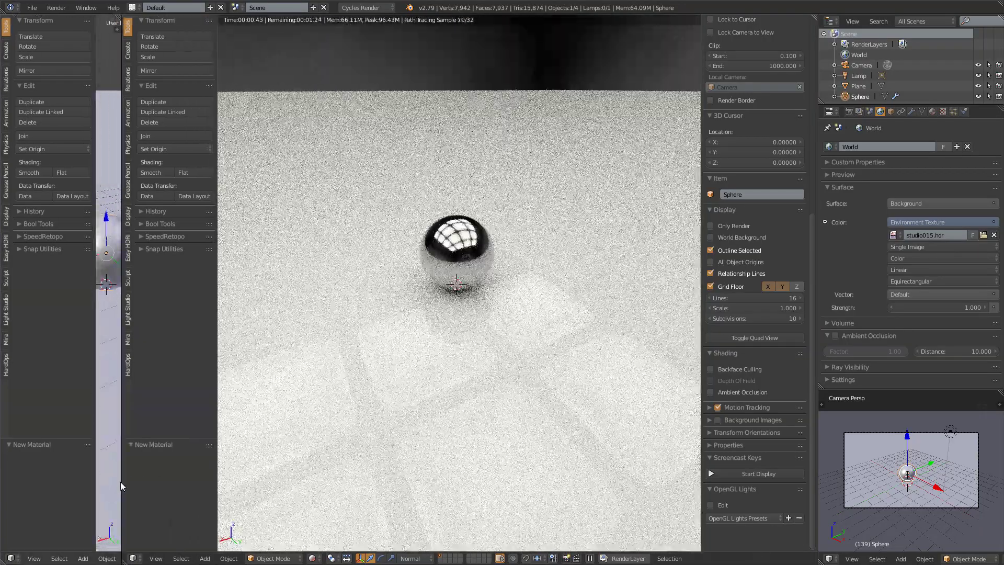
left_click_drag(125, 561, 9, 377)
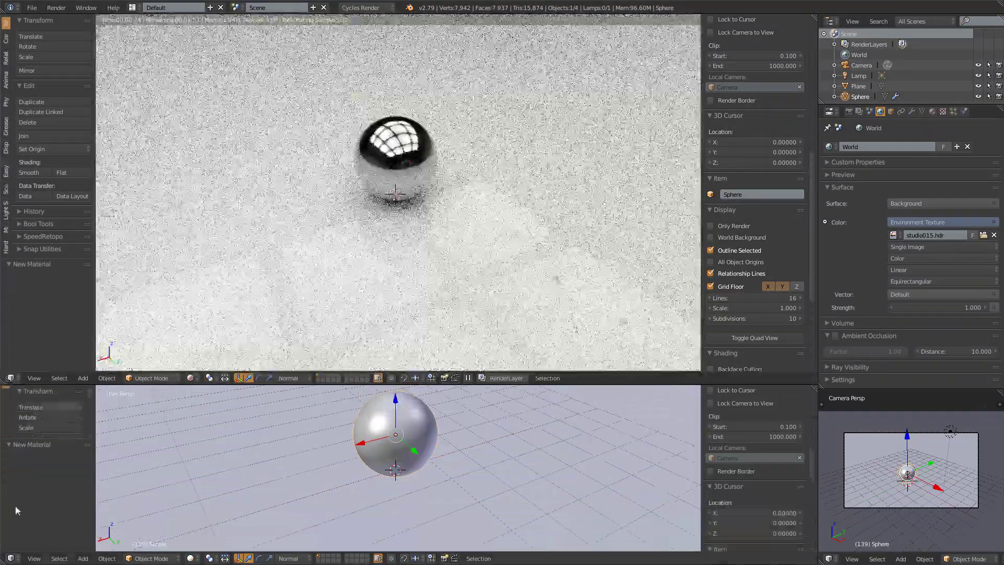
left_click(10, 558)
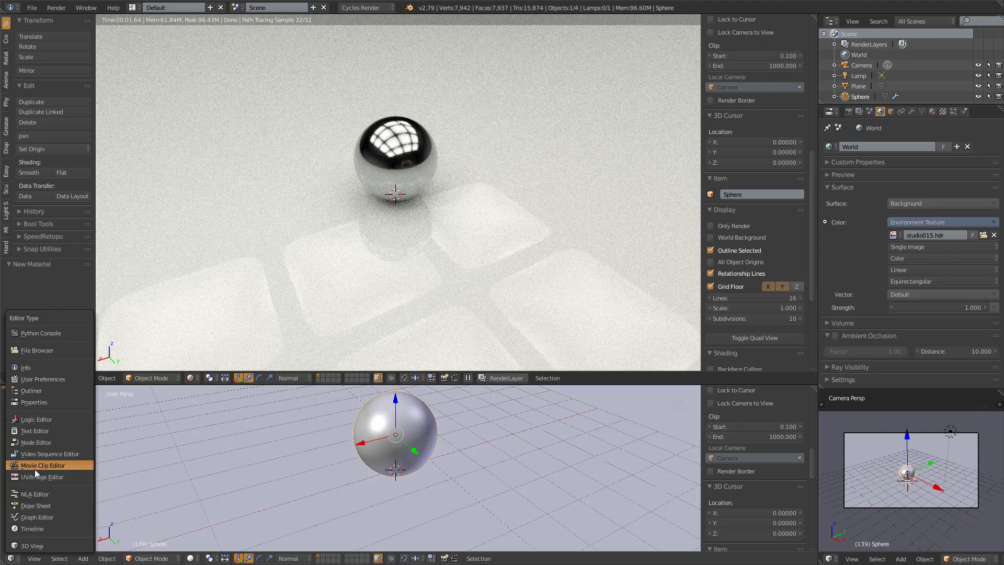
left_click(44, 442)
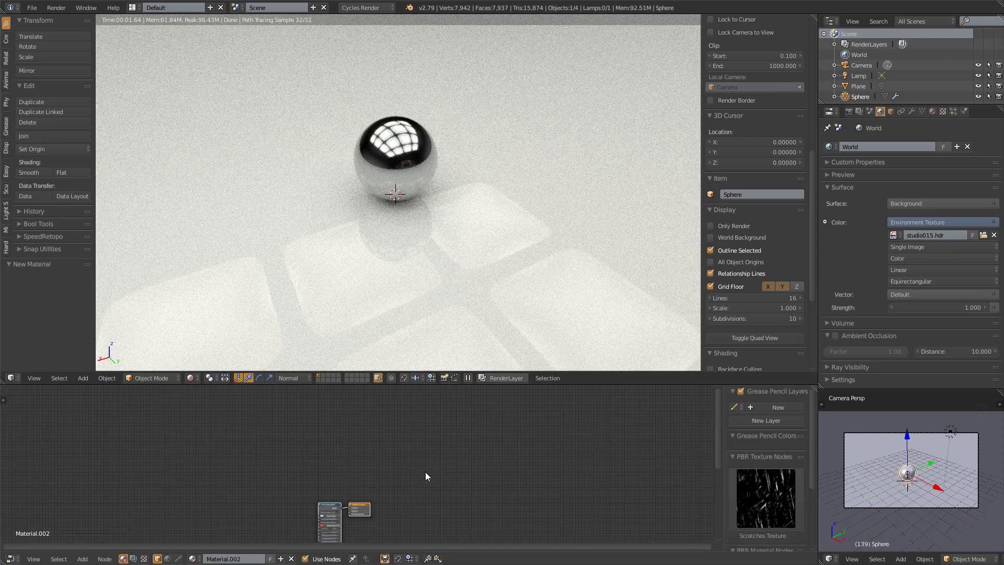
Switch the Node Editor from the sphere's material to the world shader nodes and frame the whole node tree.
middle_click_drag(470, 465, 449, 383)
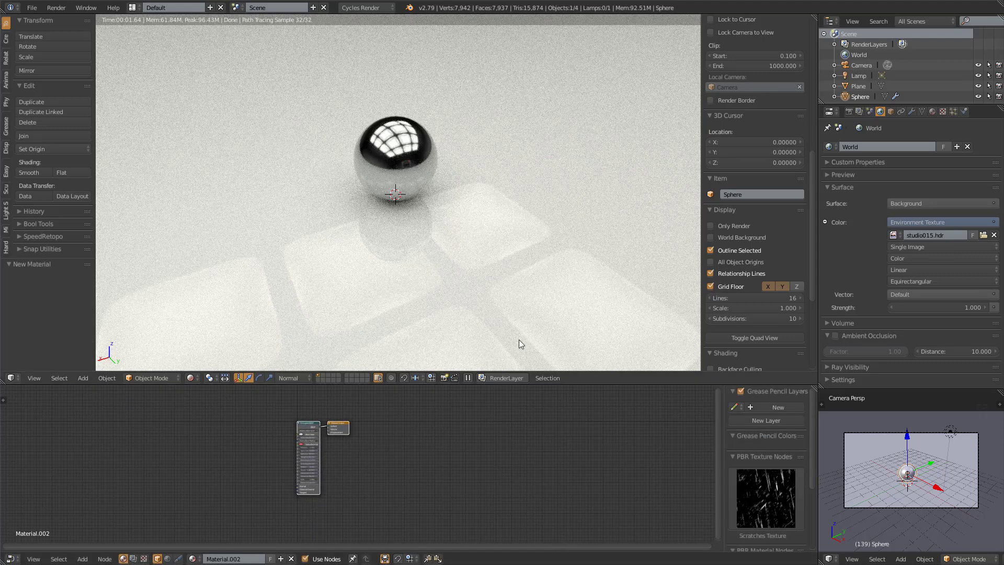
scroll(356, 451, "up", 2)
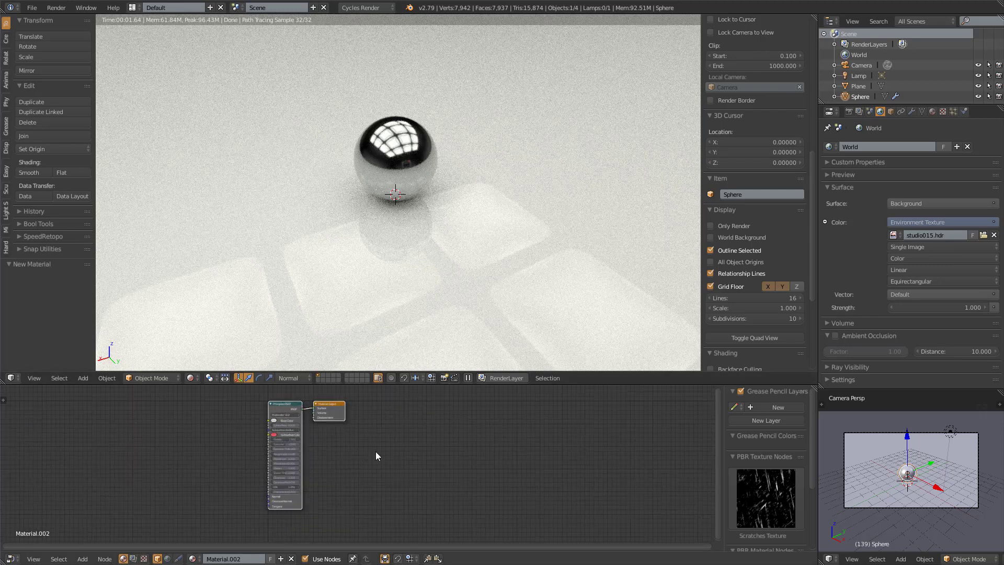
middle_click_drag(428, 454, 466, 474)
scroll(460, 469, "up", 1)
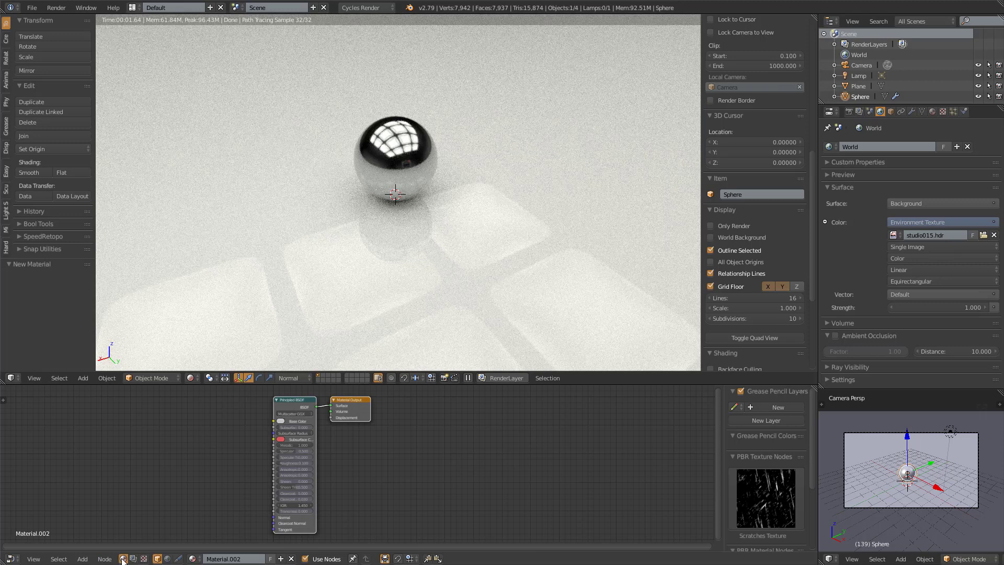
left_click(168, 559)
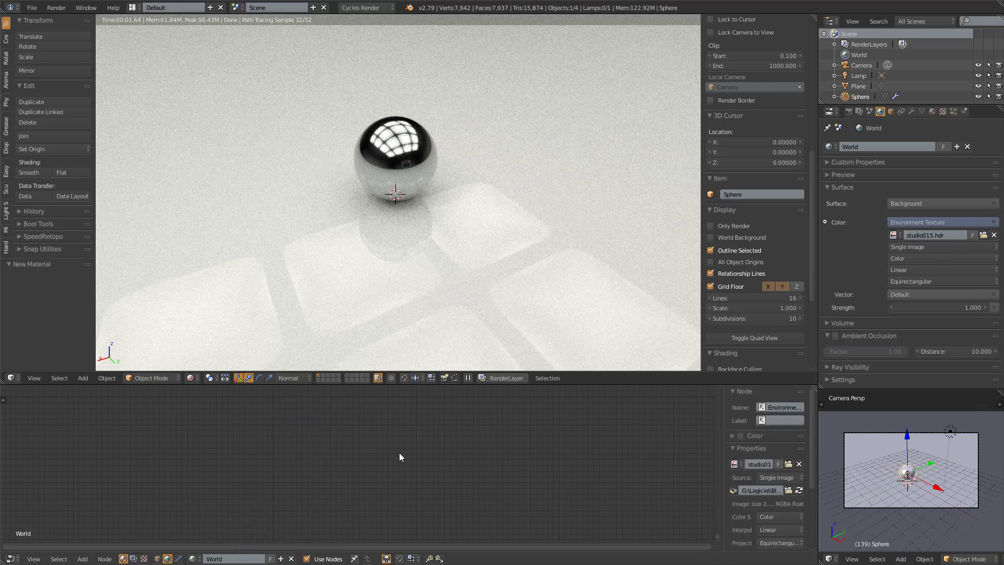
key("Home")
scroll(347, 427, "down", 3)
middle_click_drag(356, 438, 400, 487)
scroll(398, 481, "up", 15)
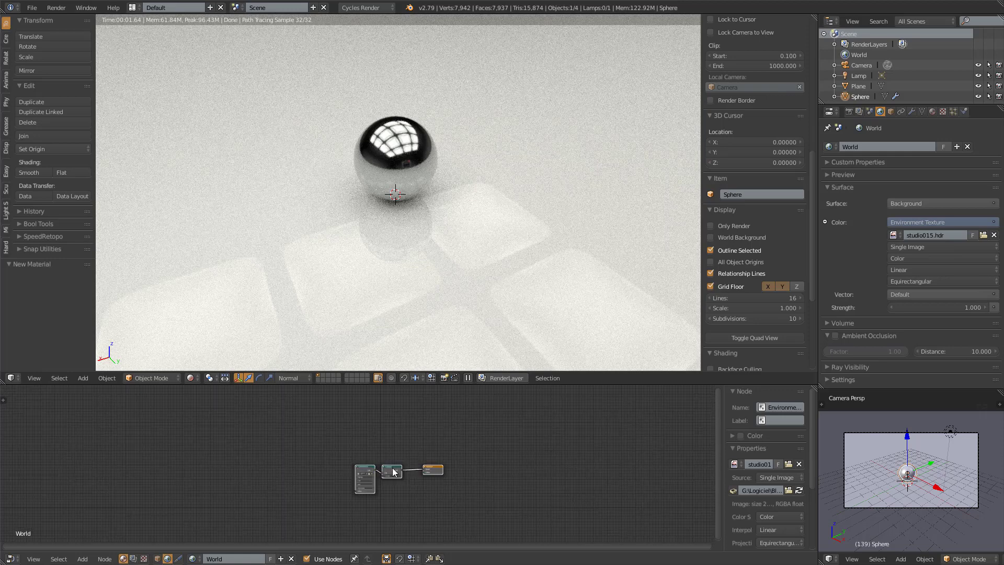
middle_click_drag(473, 481, 452, 438)
scroll(454, 443, "up", 3)
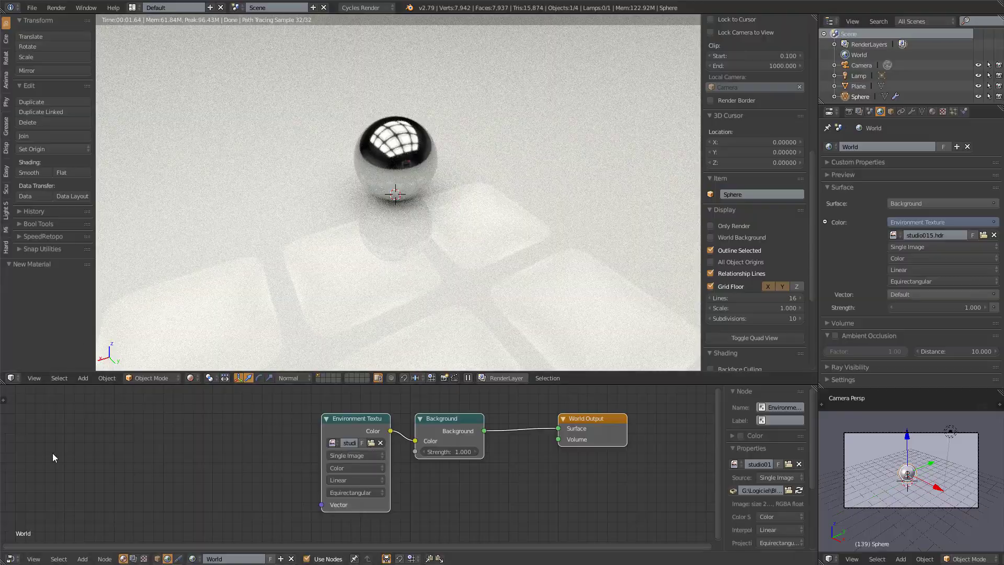
scroll(432, 154, "down", 3)
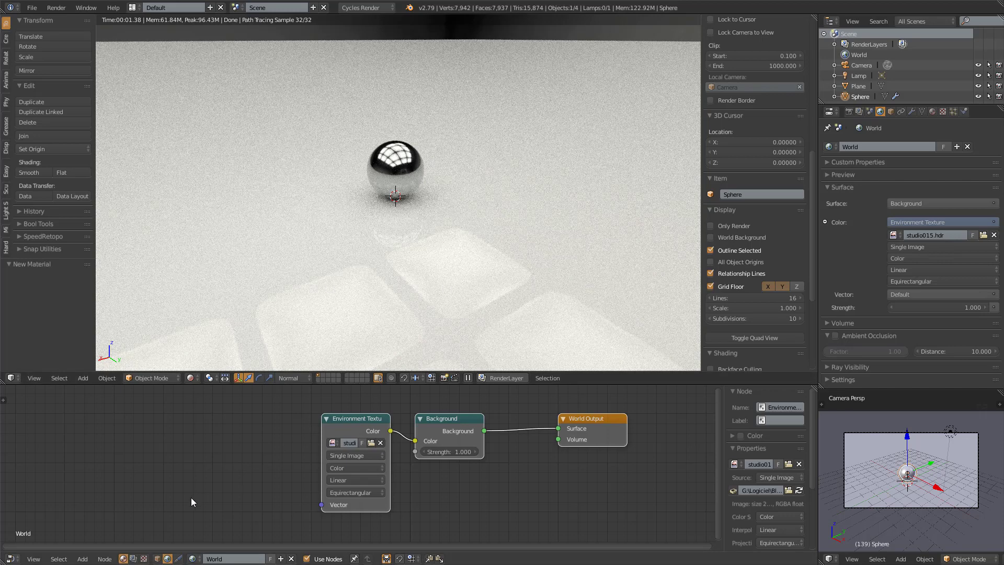
Add a Mapping node before the Environment Texture and connect its Vector output to the texture's Vector input.
left_click(82, 558)
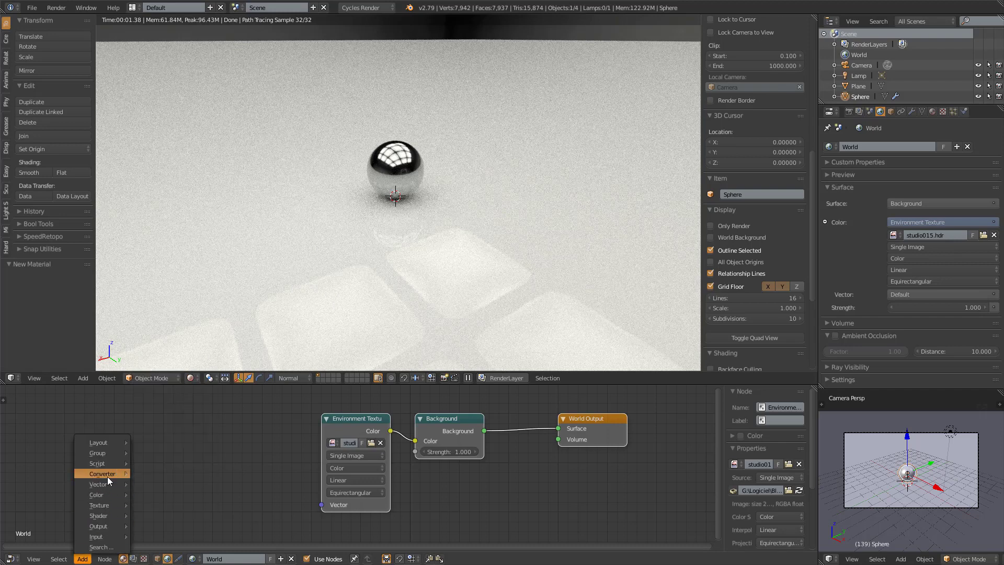
mouse_move(105, 491)
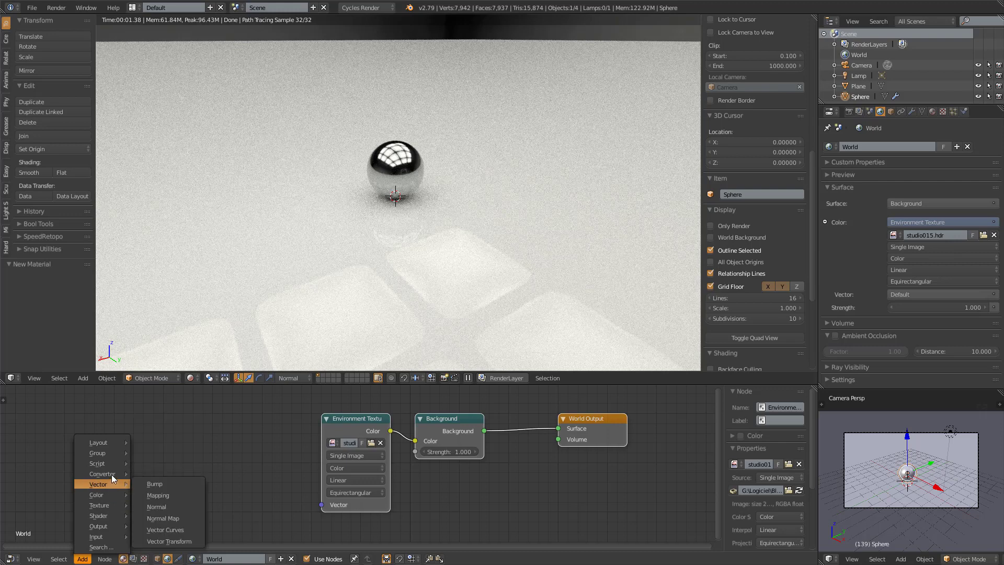
mouse_move(111, 474)
left_click(170, 495)
left_click(151, 403)
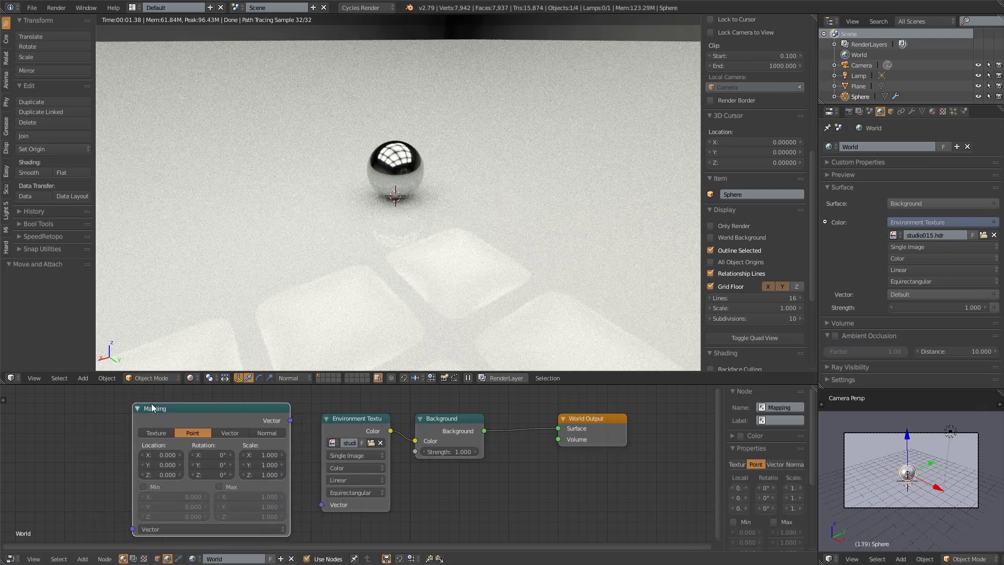
left_click_drag(291, 420, 321, 505)
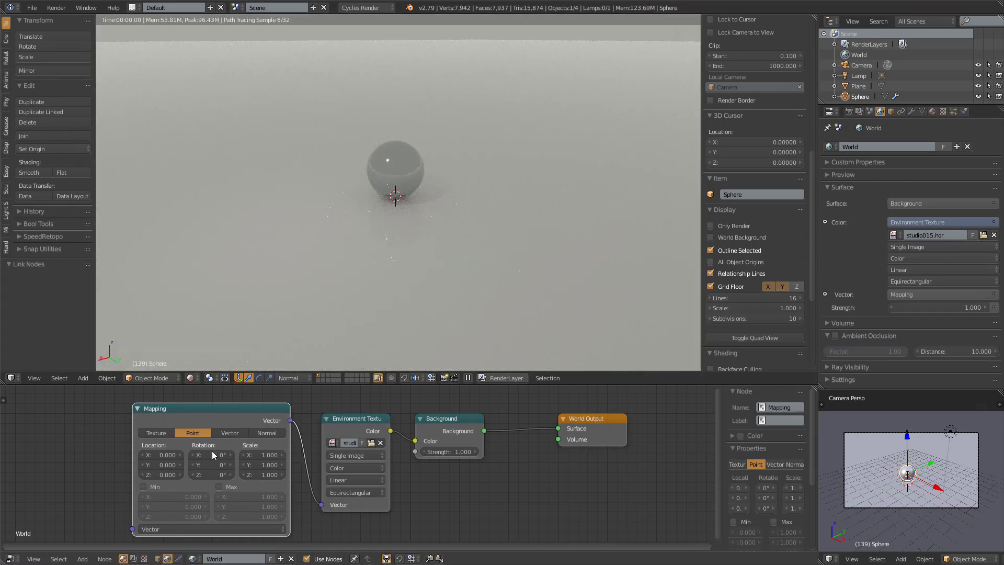
Add a Texture Coordinate node before the Mapping node and connect its Generated output to the Mapping node's Vector input.
left_click(83, 558)
mouse_move(103, 517)
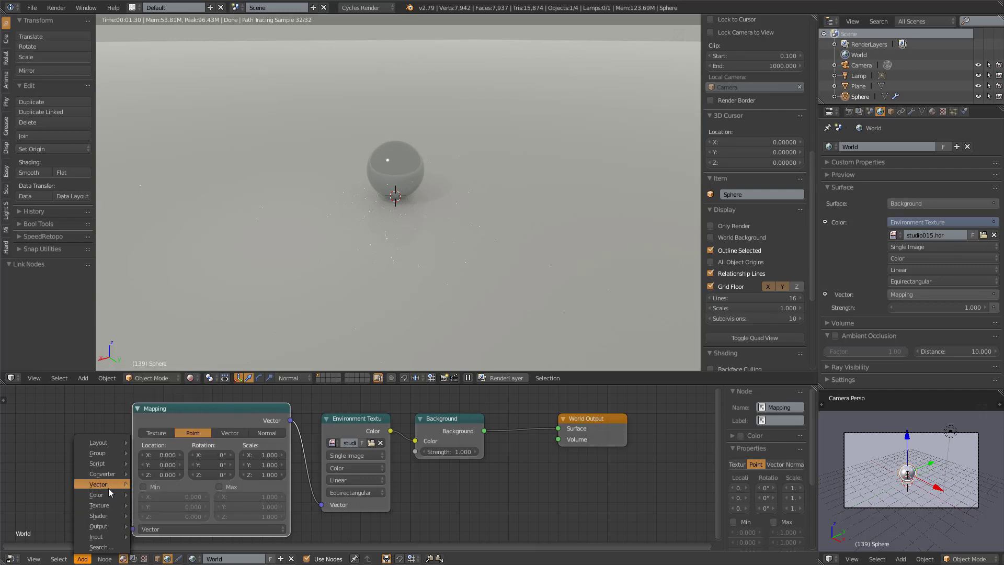
mouse_move(106, 537)
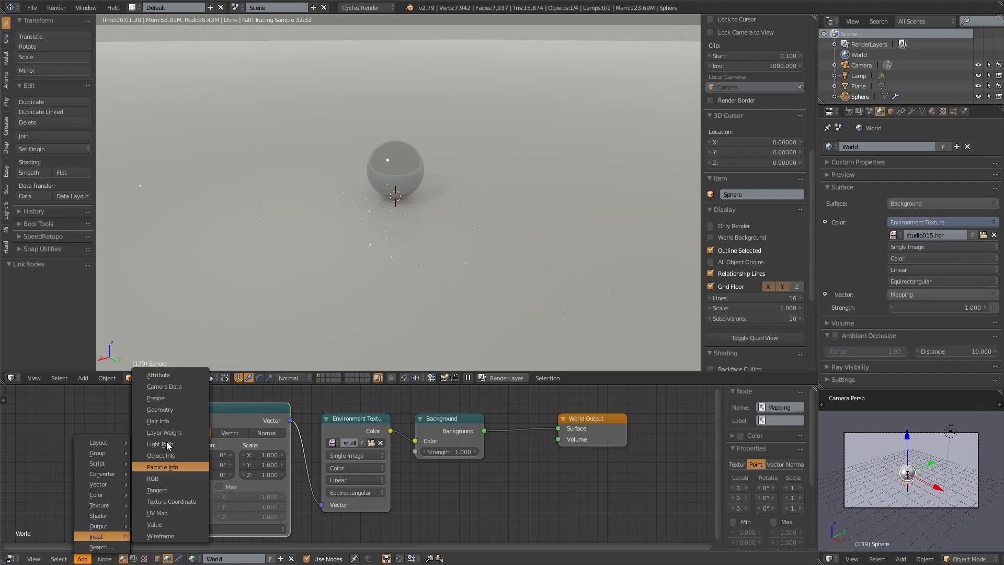
left_click(172, 502)
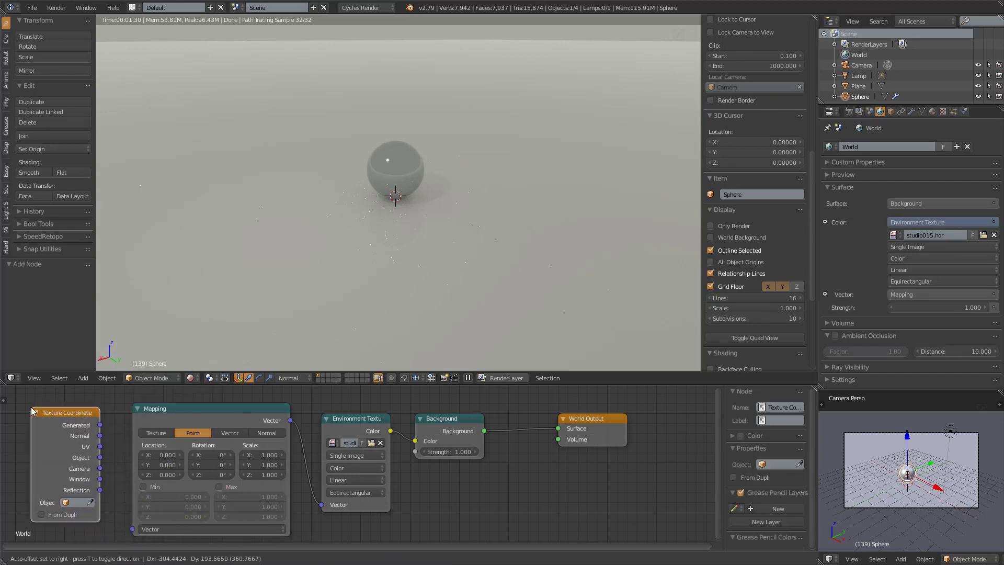
left_click(47, 410)
left_click_drag(99, 425, 132, 529)
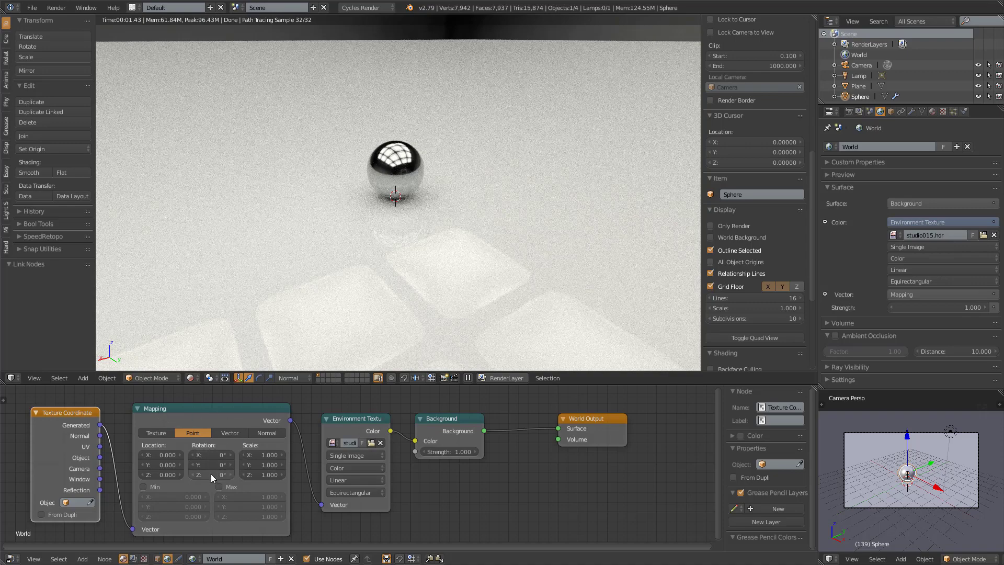
Rotate the HDRI about the vertical axis by setting the Mapping node's Z rotation to about 40.3°.
left_click_drag(206, 474, 246, 474)
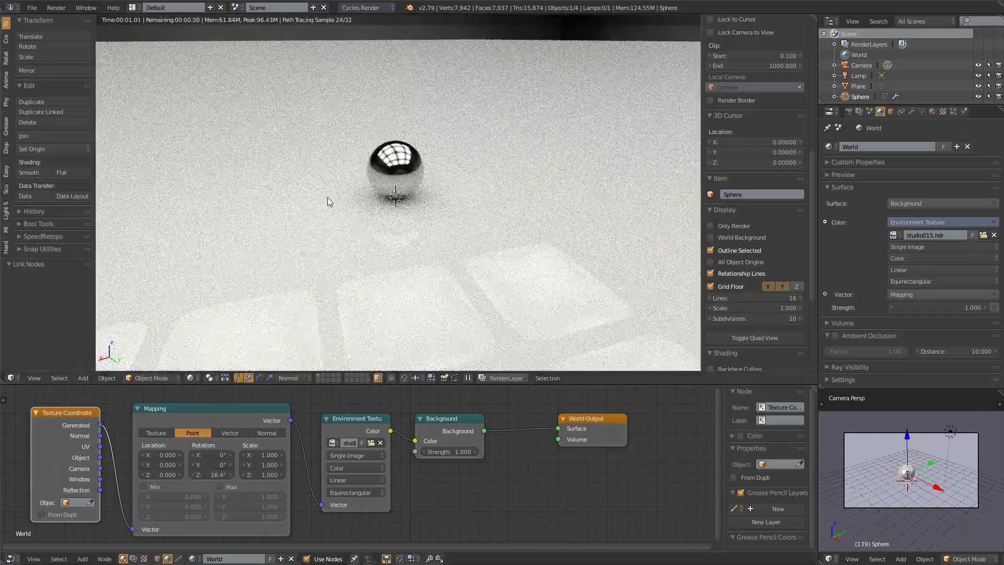
middle_click_drag(401, 177, 389, 324, "ctrl")
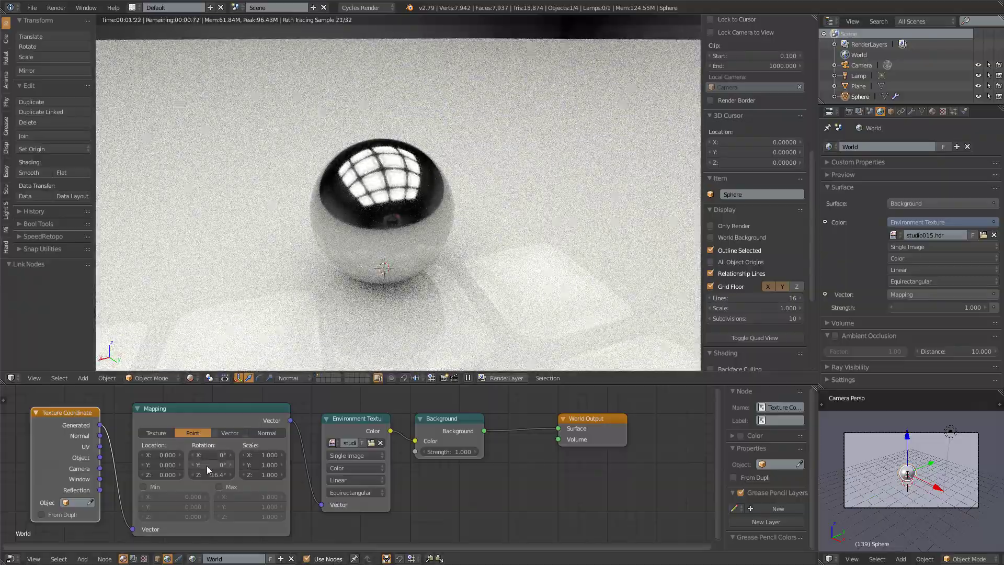
mouse_move(208, 474)
left_mouse_down()
mouse_move(256, 474)
mouse_move(220, 474)
left_mouse_up()
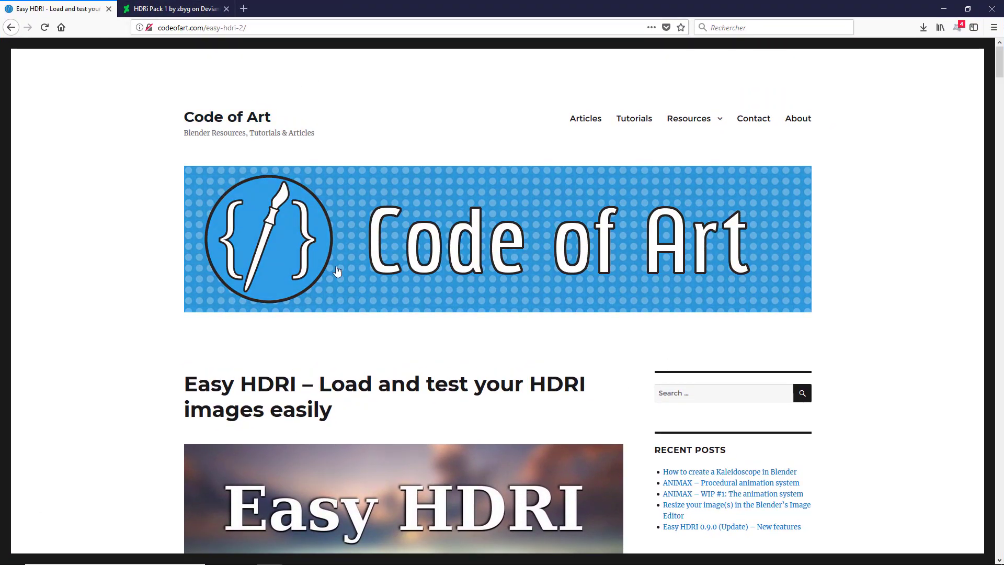
Switch to the browser and look up the available download versions of the Easy HDRI add-on on its codeofart.com page.
scroll(441, 406, "down", 6)
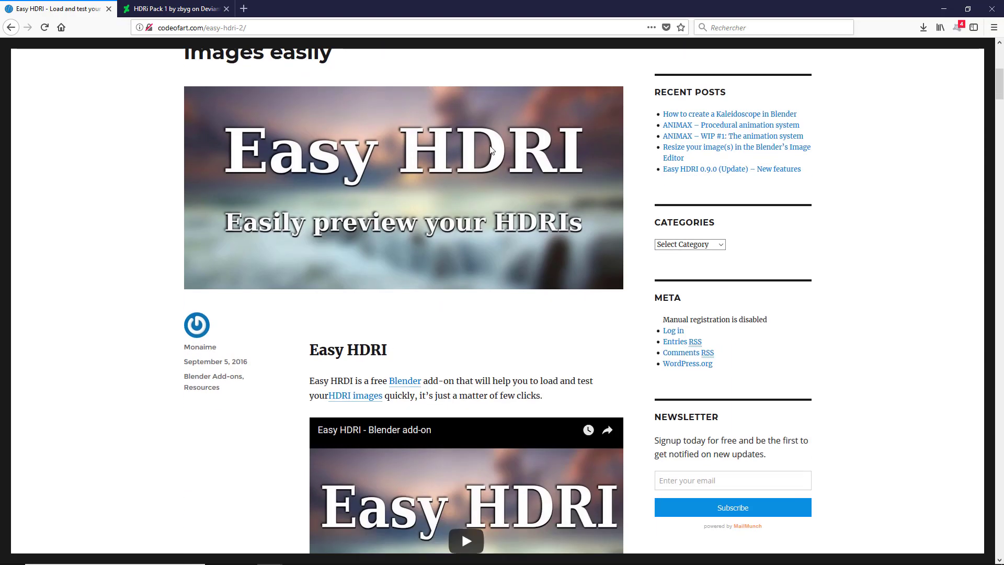
scroll(377, 280, "down", 15)
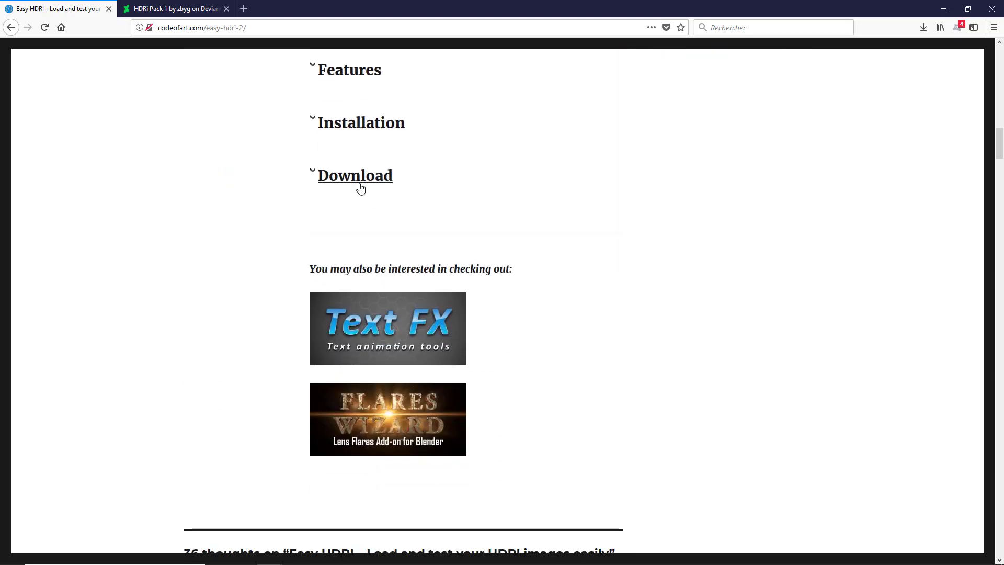
left_click(361, 188)
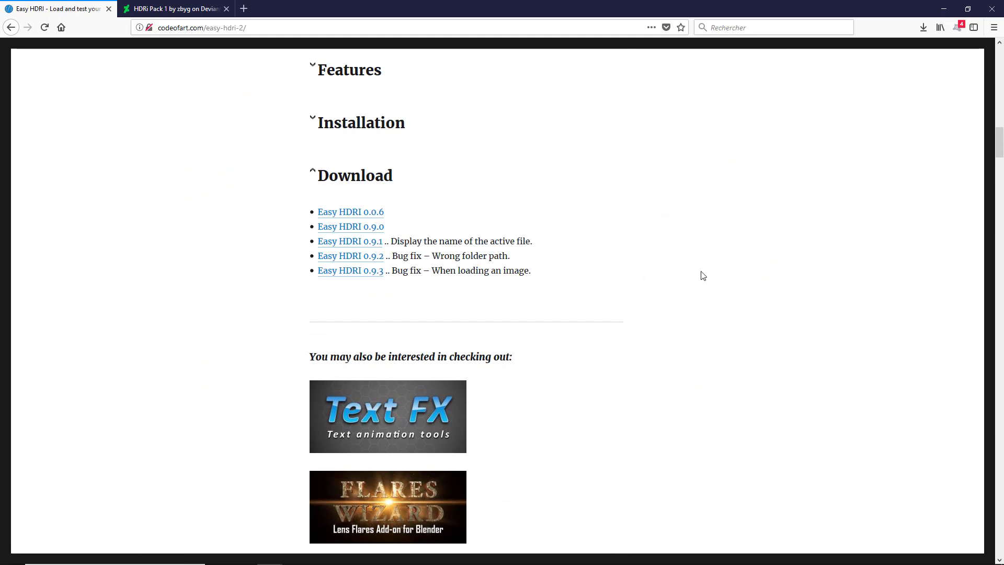
left_click_drag(364, 7, 1003, 102)
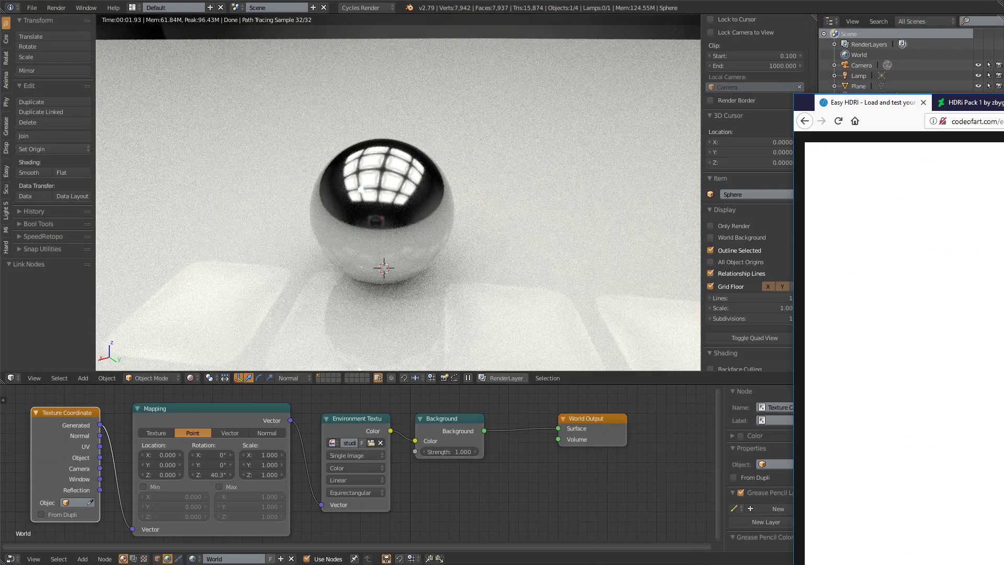
Switch to Blender and look at the add-on preferences and the file browser for installing an add-on, without installing anything.
left_click(32, 7)
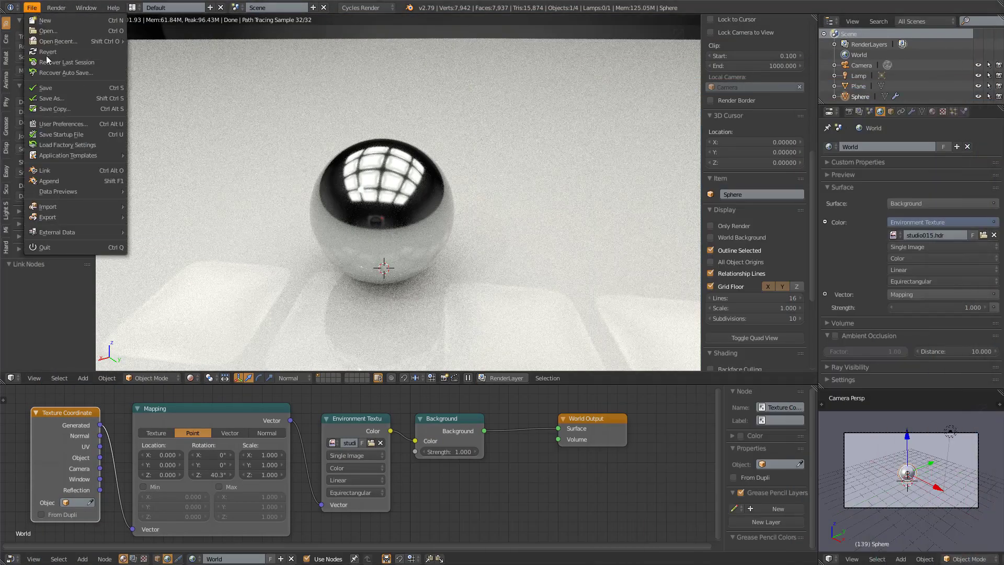
left_click(61, 124)
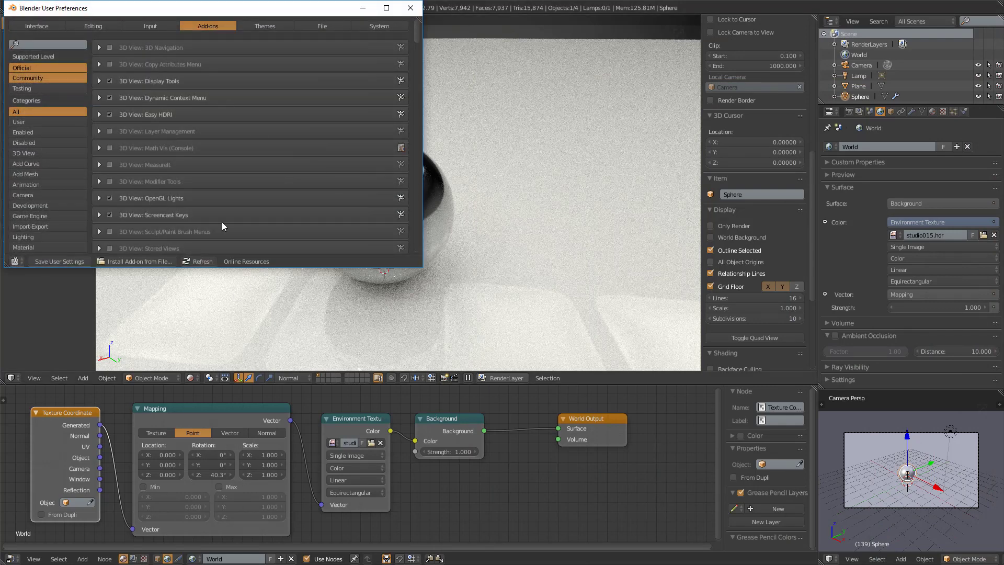
left_click(139, 263)
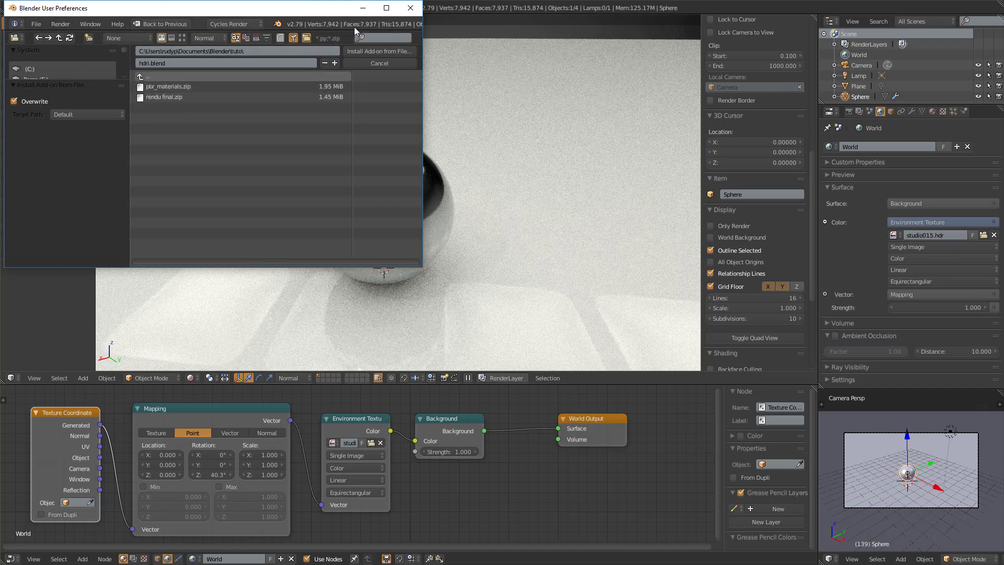
left_click(368, 61)
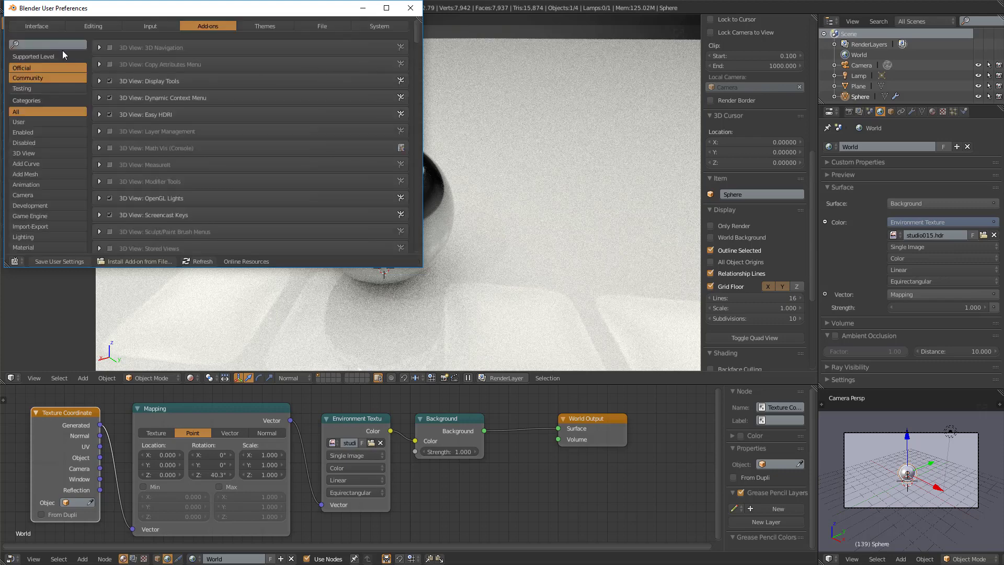
Search the add-ons for "easy", disable and re-enable 3D View: Easy HDRI, and close the preferences.
type("easy")
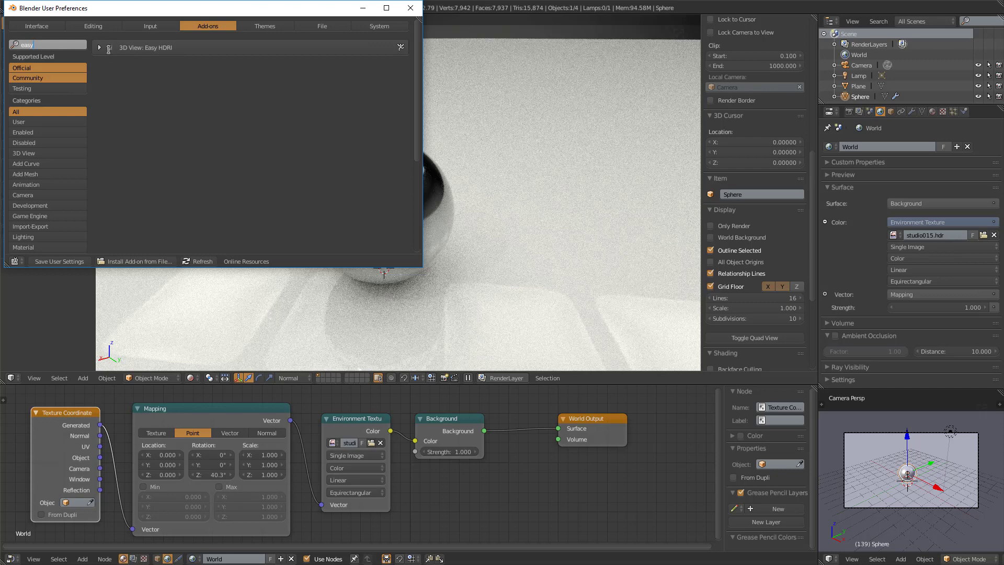
key("Return")
left_click(110, 48)
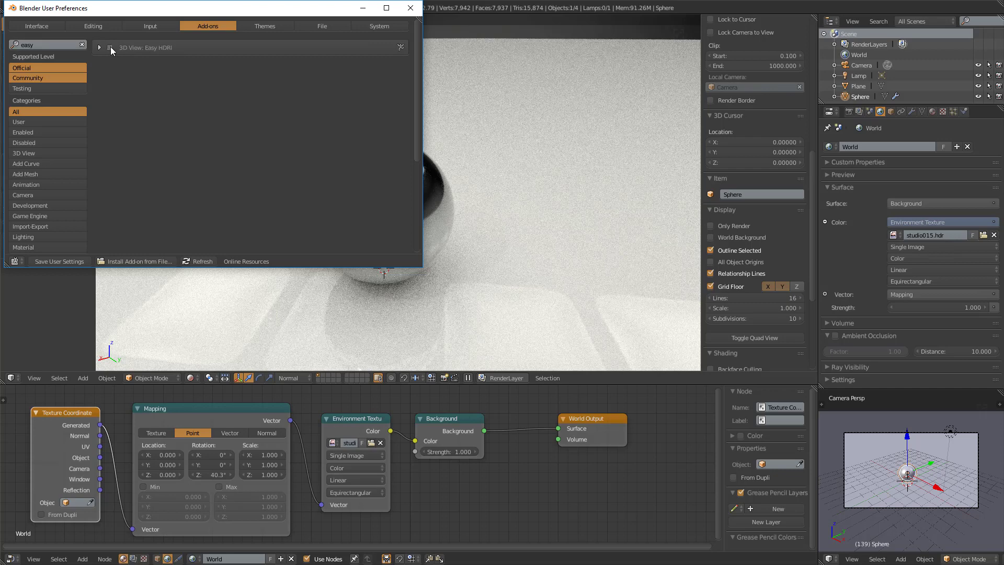
left_click(110, 48)
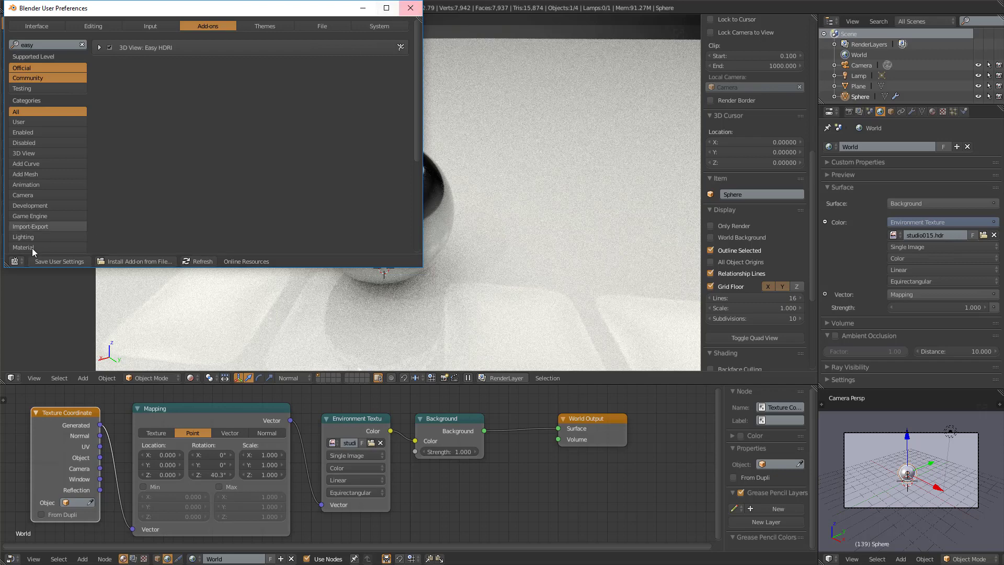
left_click(412, 8)
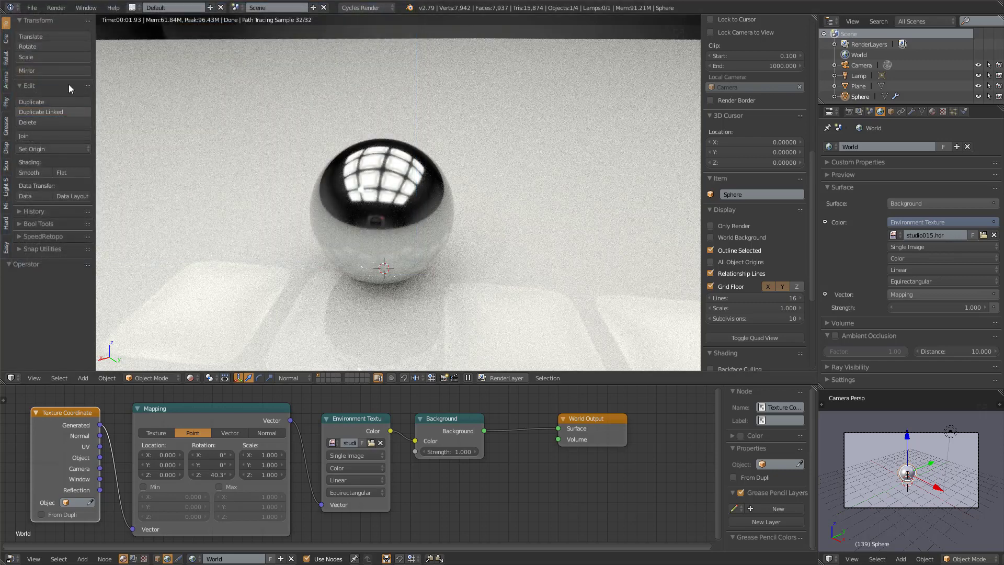
Show the Easy HDRI tools in the 3D view's tool shelf and give them more height above the operator settings.
left_click(6, 246)
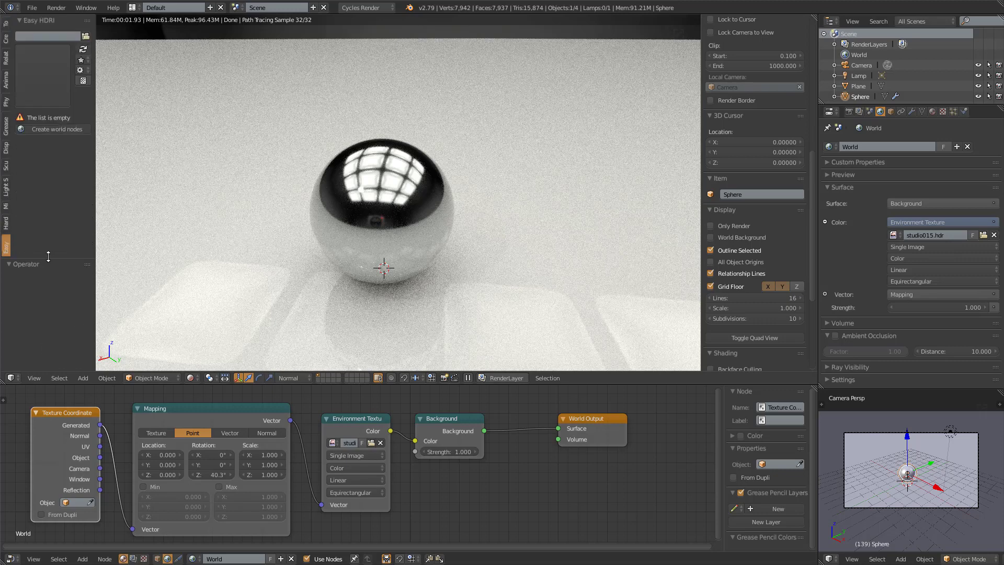
left_click_drag(48, 261, 49, 343)
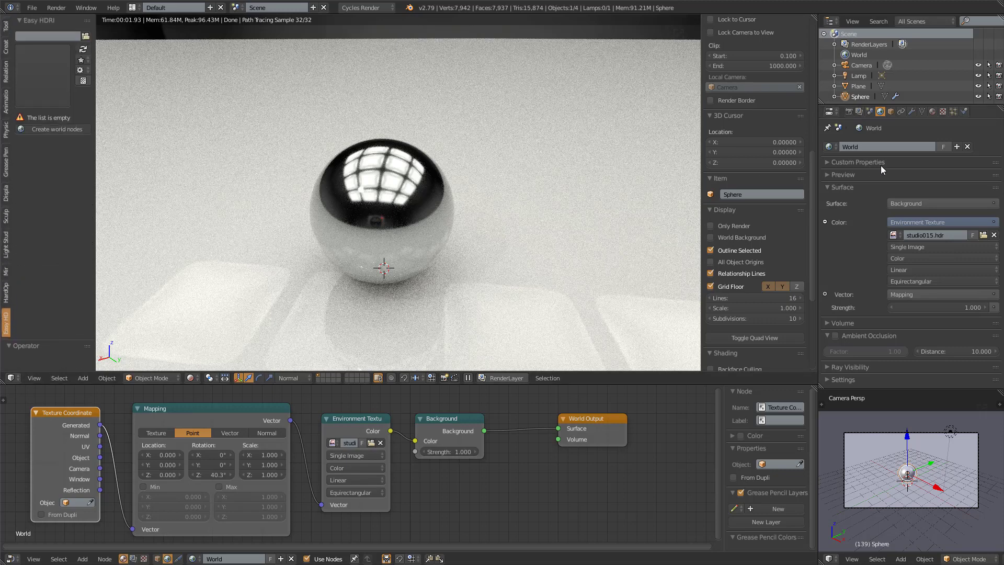
Unlink studio015.hdr from the world's Environment Texture and merge the Node Editor area into the 3D view above it.
left_click(994, 235)
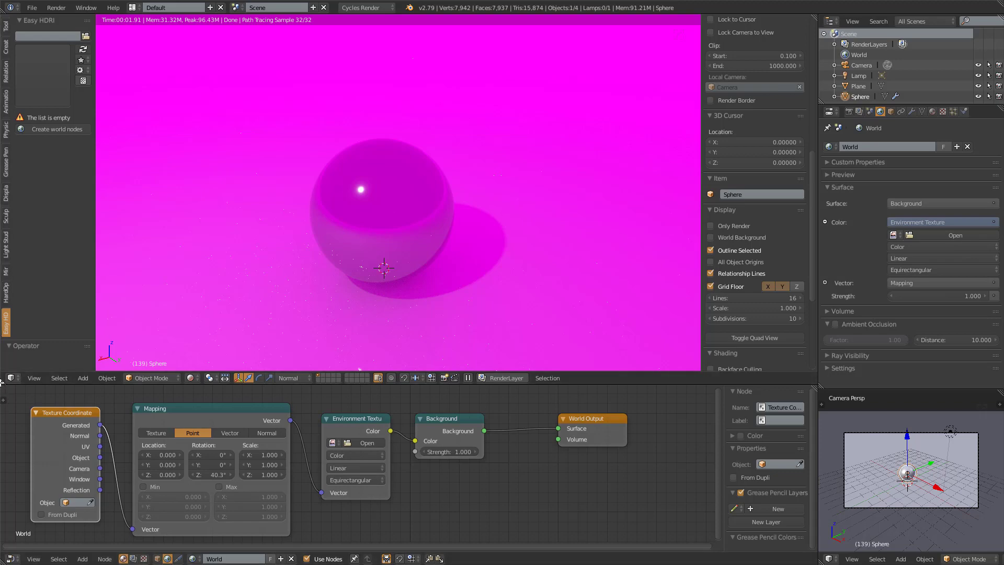
left_click_drag(2, 382, 16, 455)
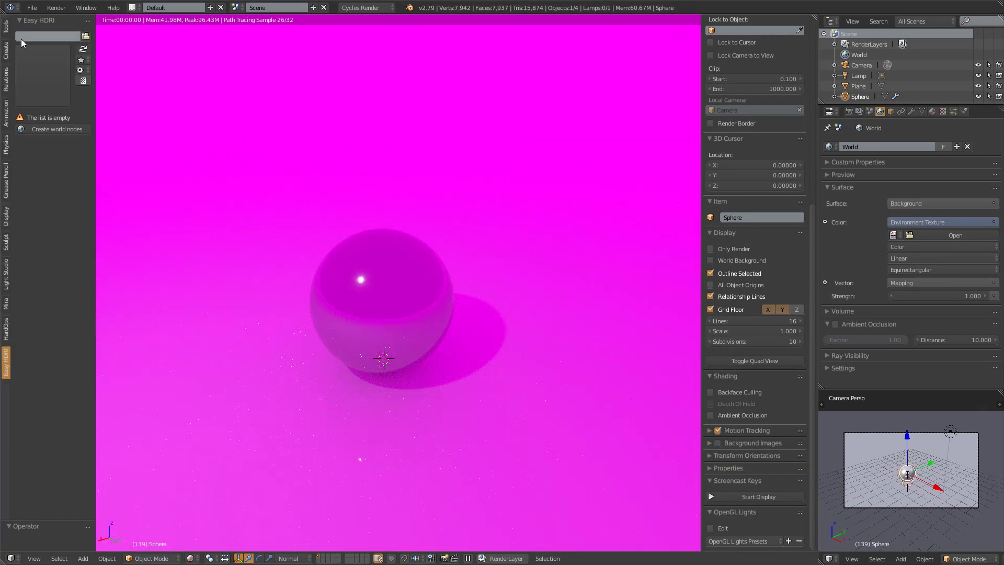
Load the bookmarked hdri folder into Easy HDRI and create the add-on's world nodes.
left_click(86, 36)
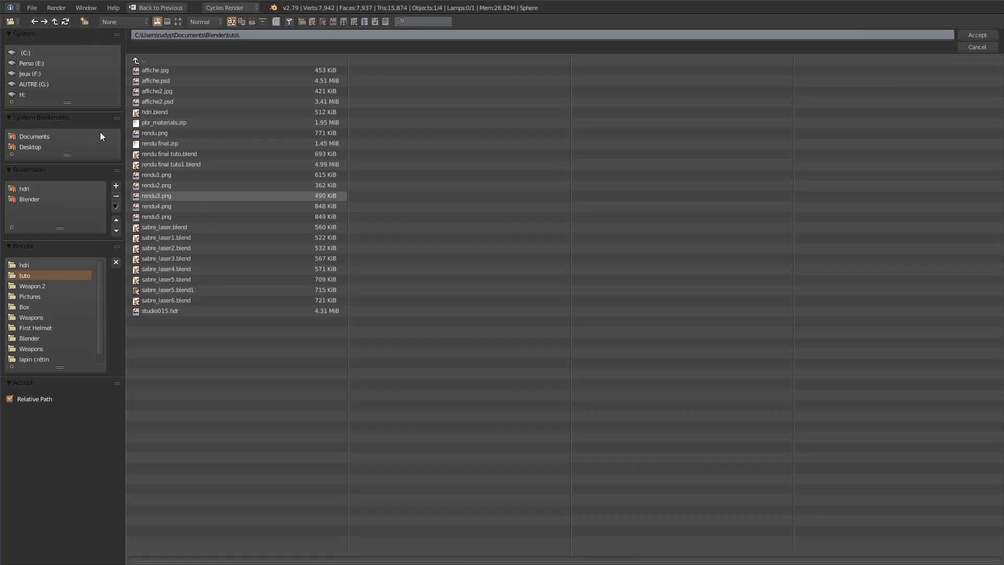
left_click(24, 190)
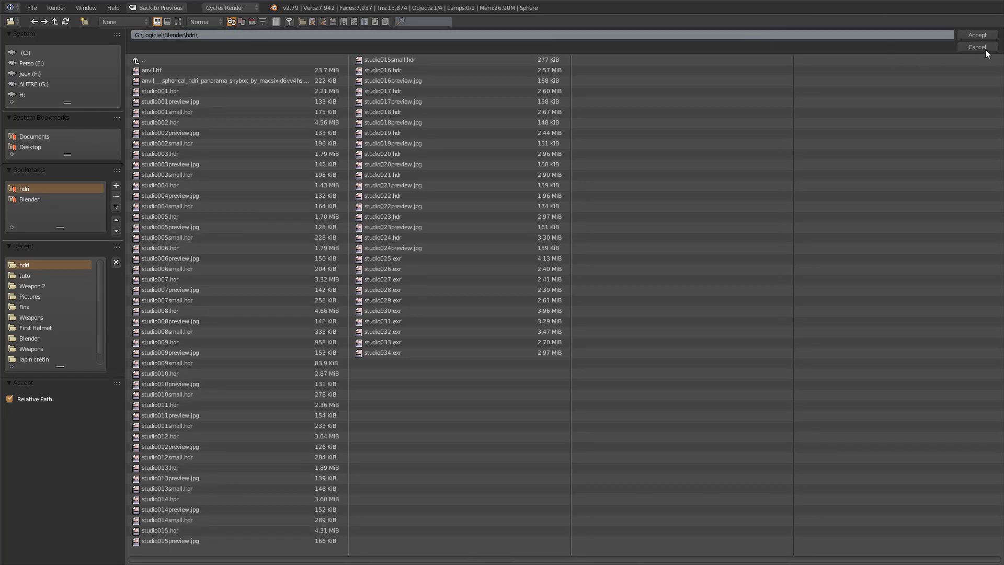
left_click(978, 36)
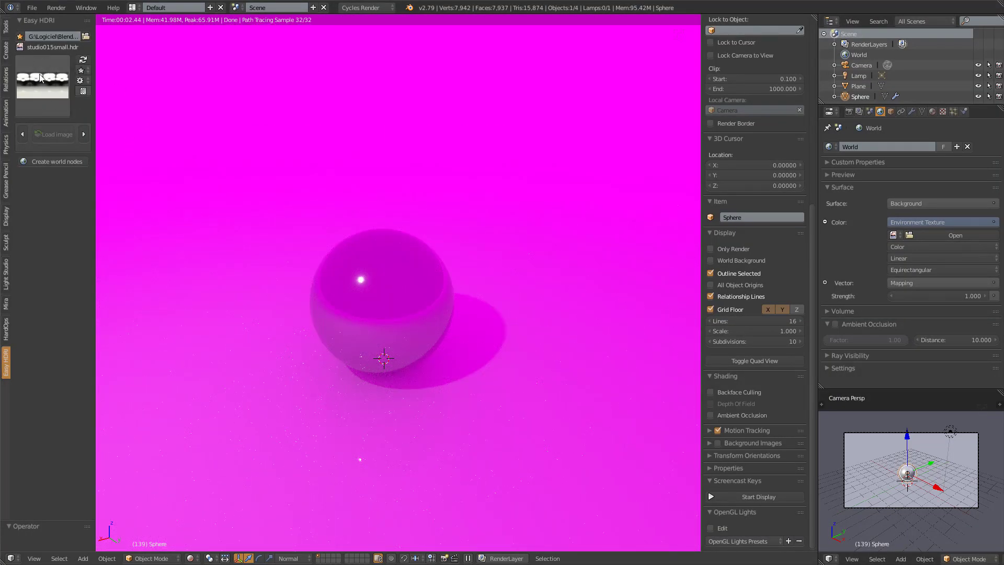
left_click(62, 162)
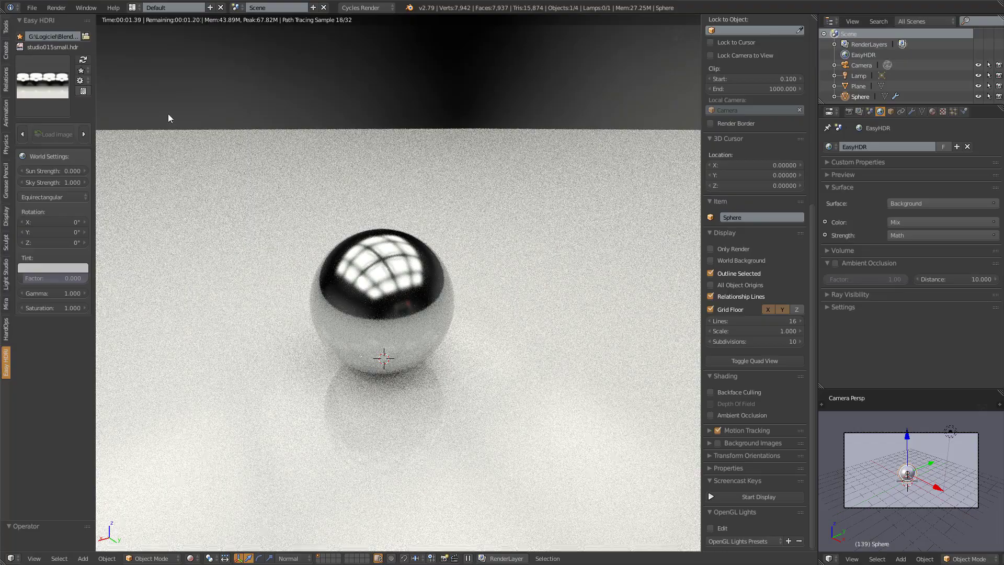
scroll(475, 238, "down", 2)
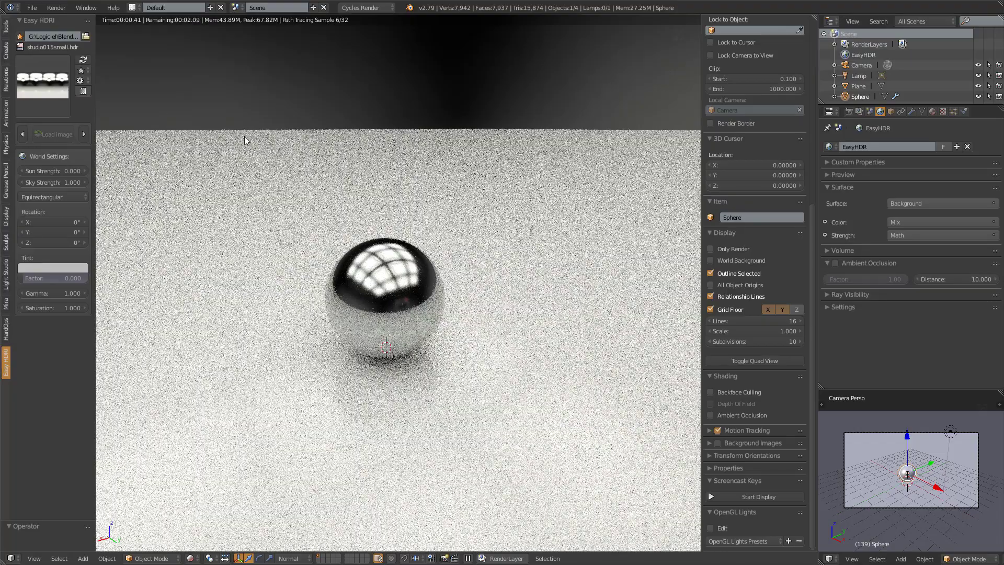
Choose studio033.exr from the Easy HDRI thumbnails as the environment image.
left_click(42, 81)
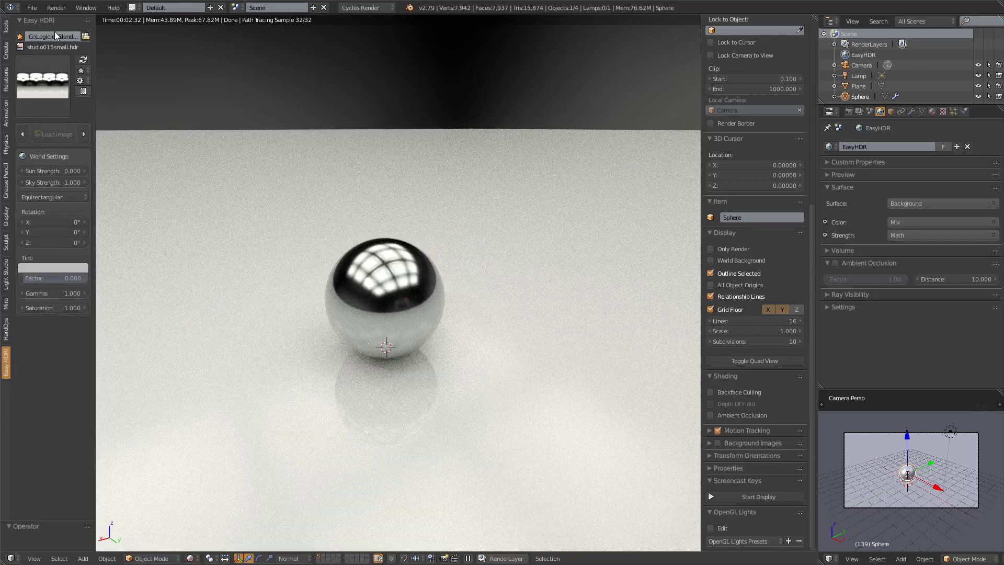
left_click(49, 81)
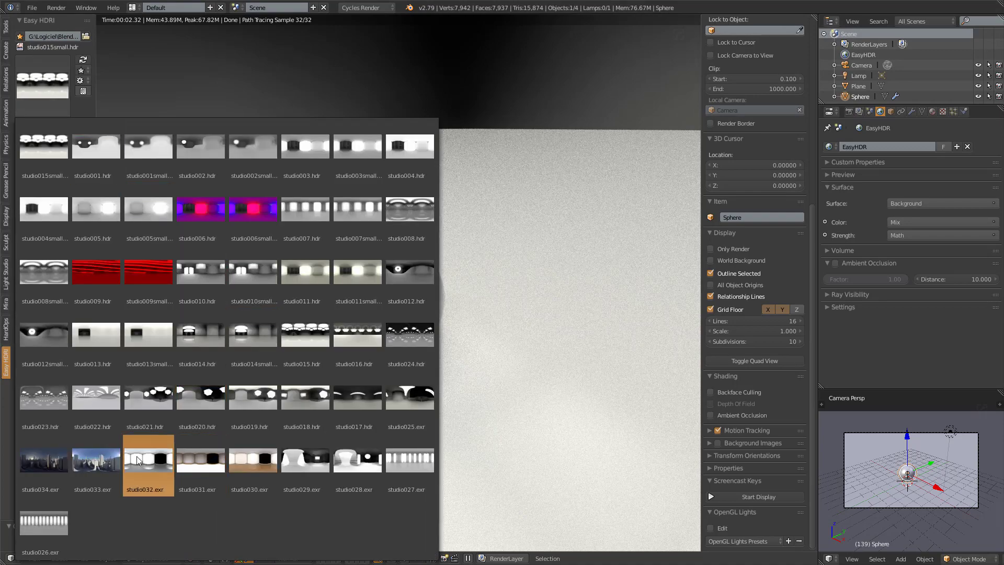
left_click(98, 459)
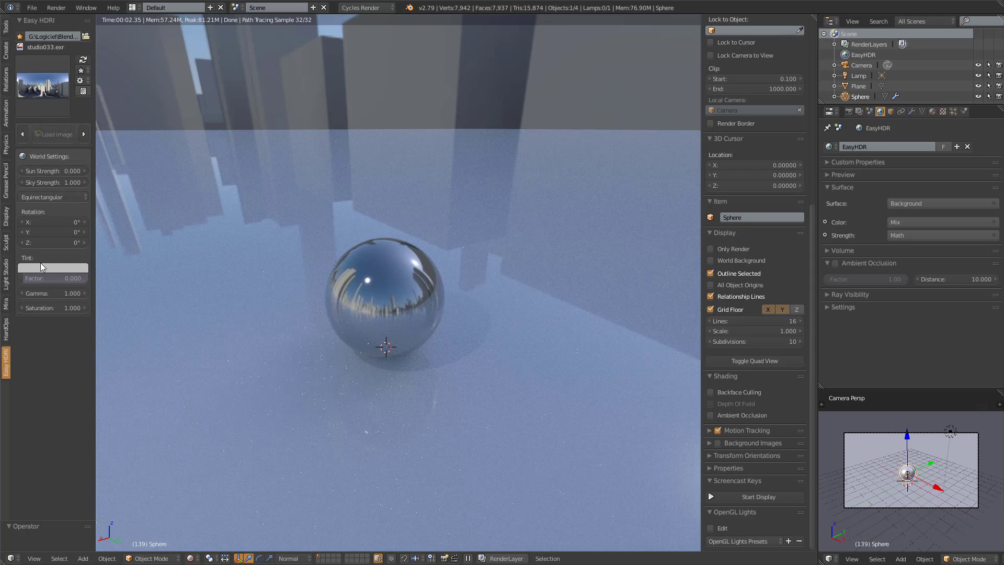
scroll(104, 149, "down", 2)
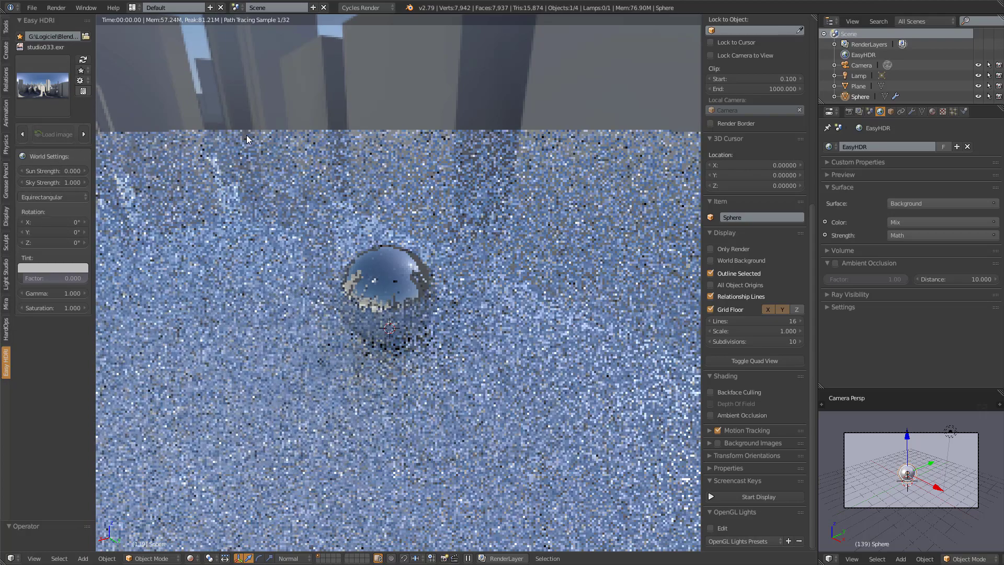
Try a transparent world background with Easy HDRI and then restore the environment image behind the scene.
left_click(84, 92)
scroll(408, 293, "up", 1)
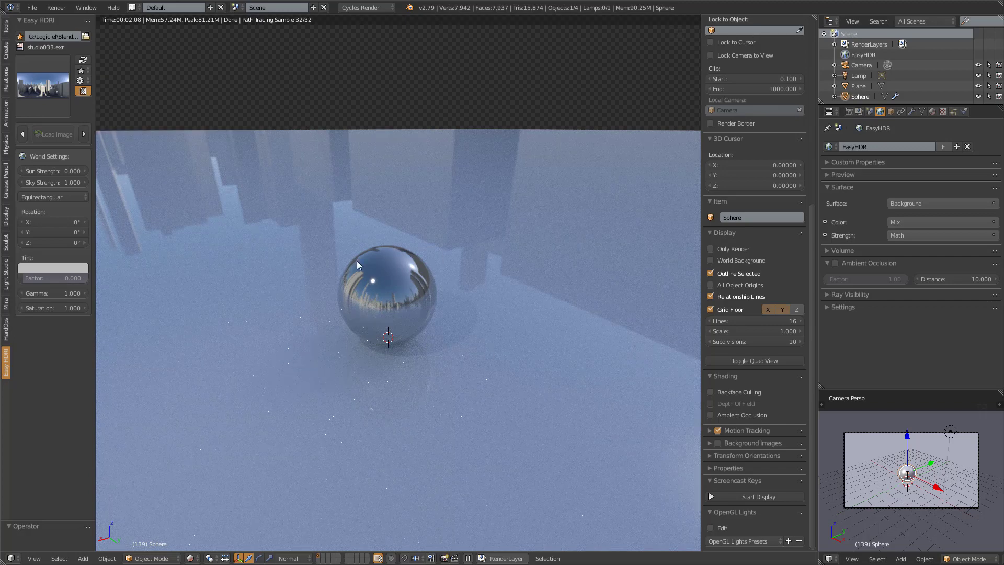
left_click(83, 91)
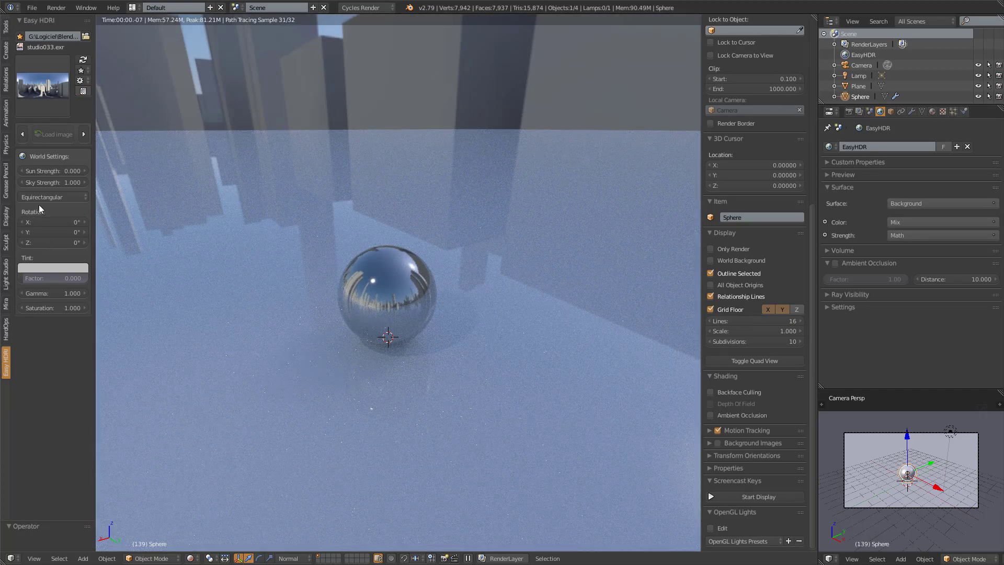
Try rotating the environment around the Z axis and reset the Z rotation to 0°.
left_click_drag(31, 243, 51, 241)
left_click(51, 240)
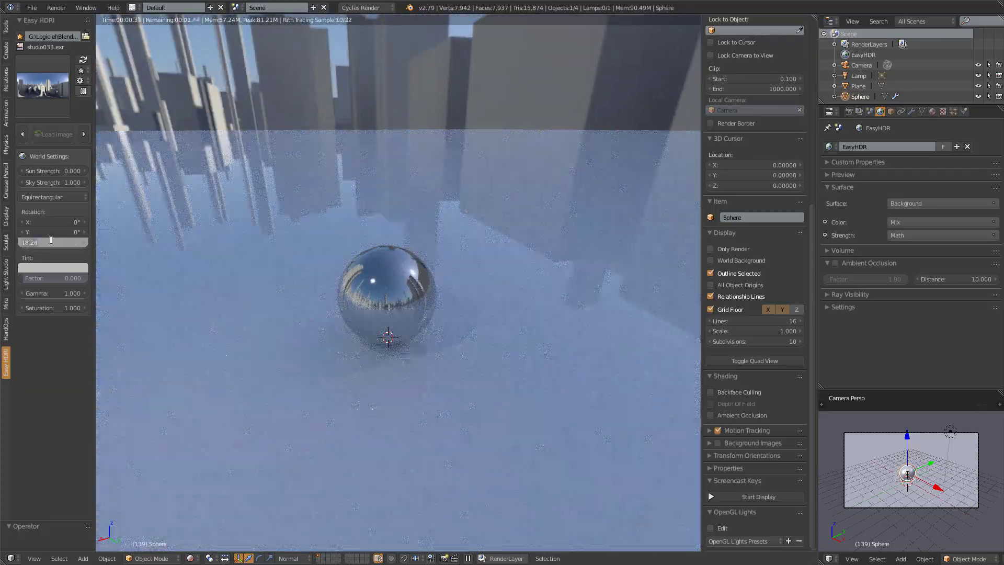
type("0")
key("Return")
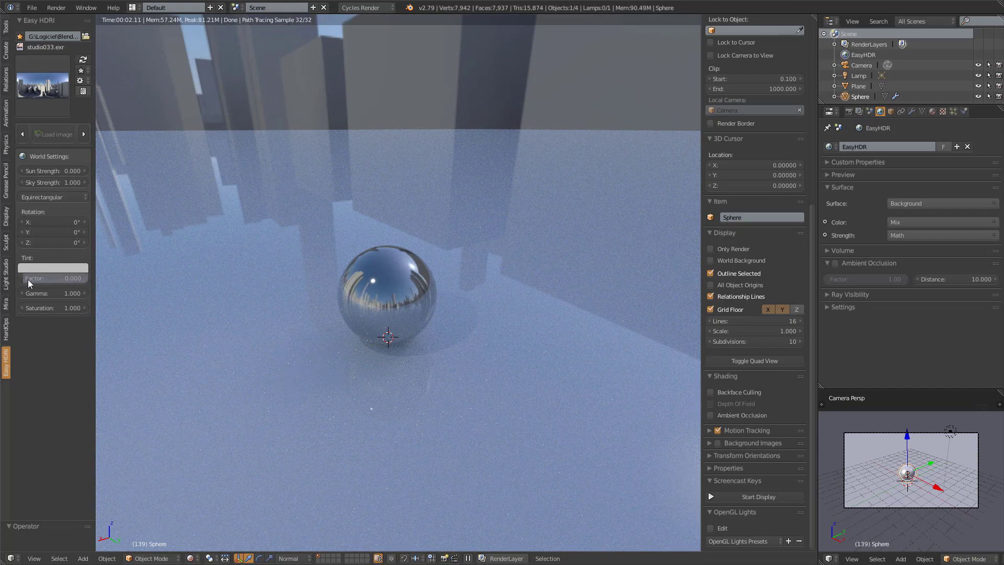
Tint the environment blue and set the tint factor to about 0.36.
left_click(36, 269)
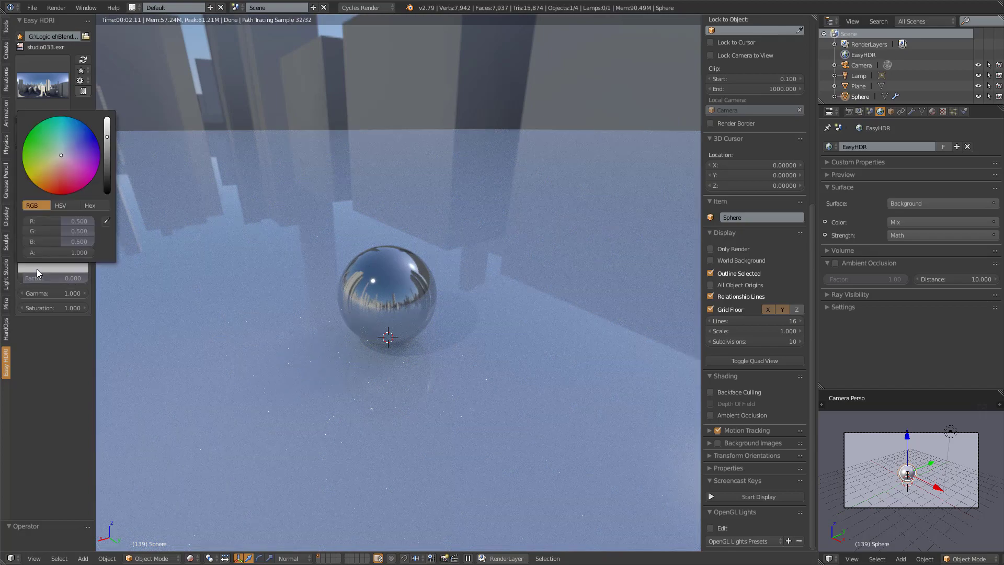
left_click(71, 136)
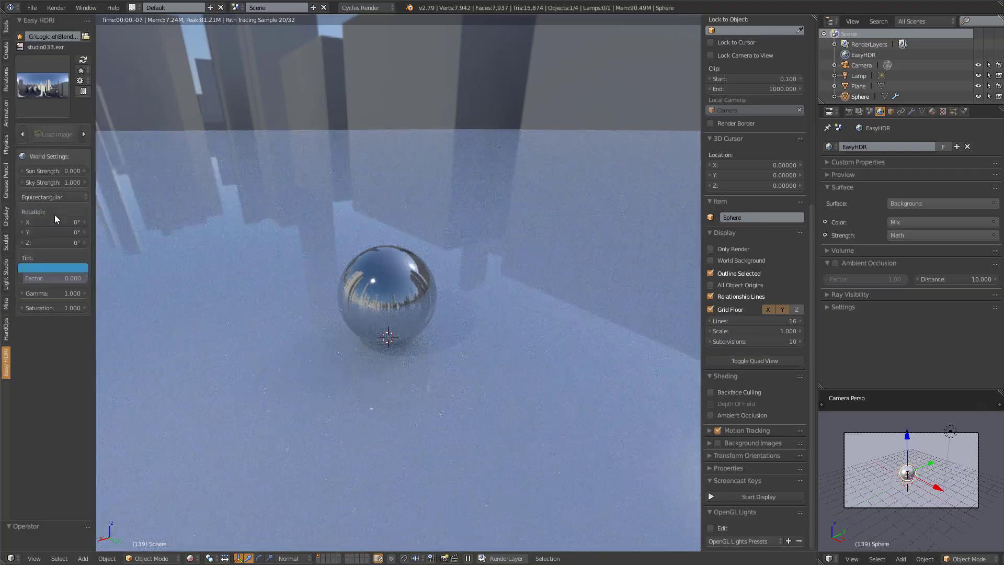
mouse_move(26, 278)
left_mouse_down()
mouse_move(88, 277)
mouse_move(46, 278)
left_mouse_up()
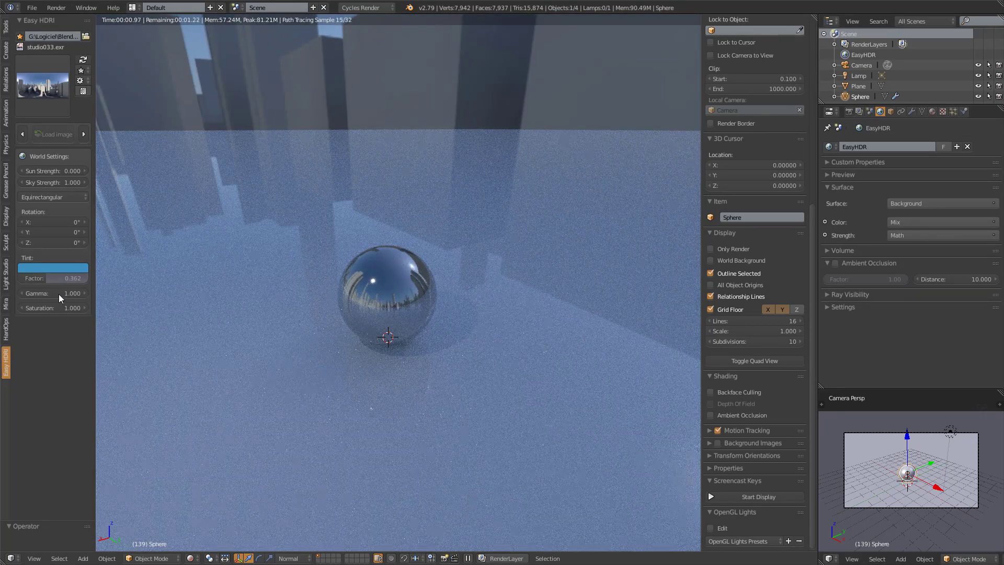
Try a gamma of 0.6 with saturations of 0 and 1.7, and reset both settings to 1.
mouse_move(55, 291)
left_mouse_down()
mouse_move(76, 290)
mouse_move(53, 292)
mouse_move(57, 309)
left_mouse_up()
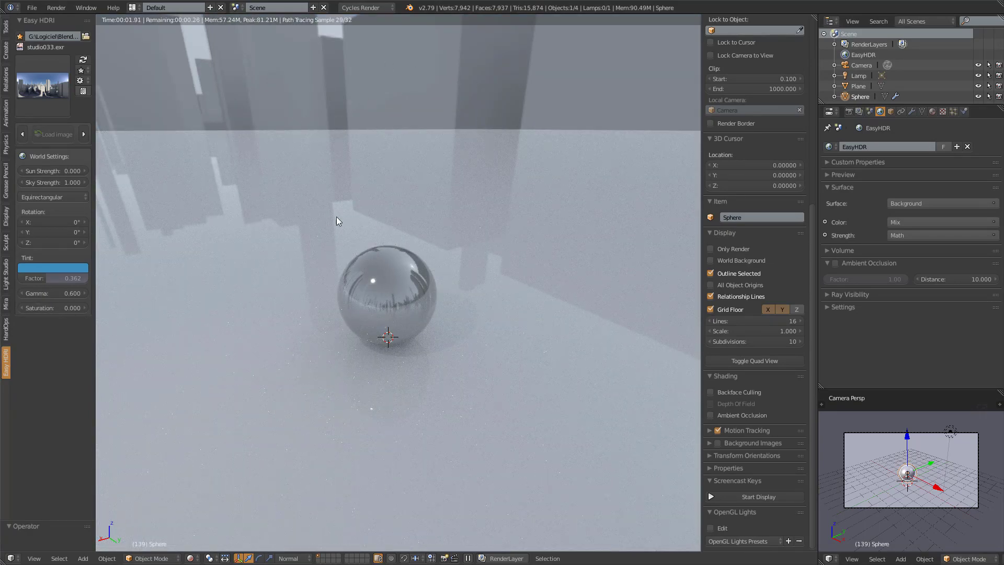
left_click_drag(48, 308, 73, 308)
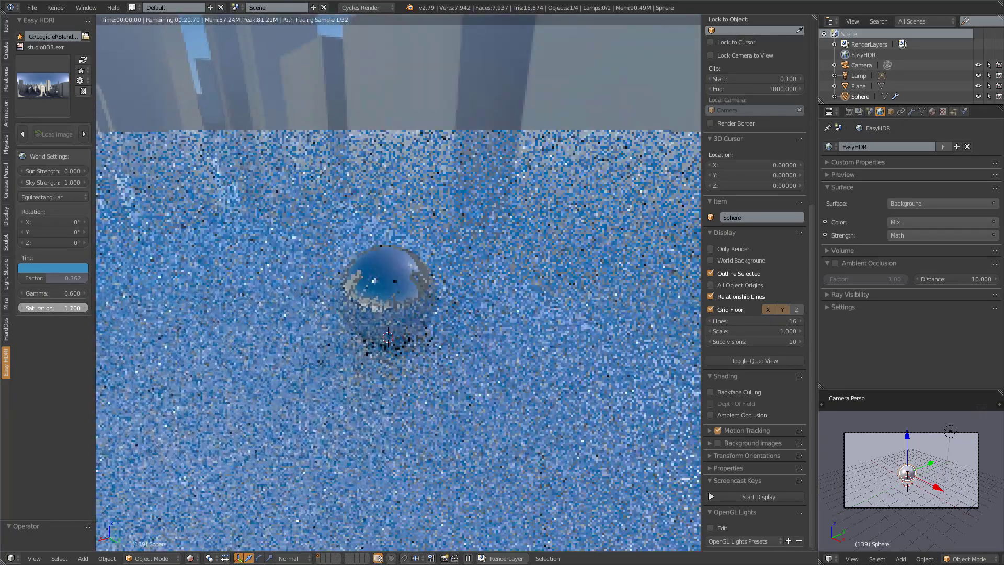
left_click(57, 304)
type("1")
key("Return")
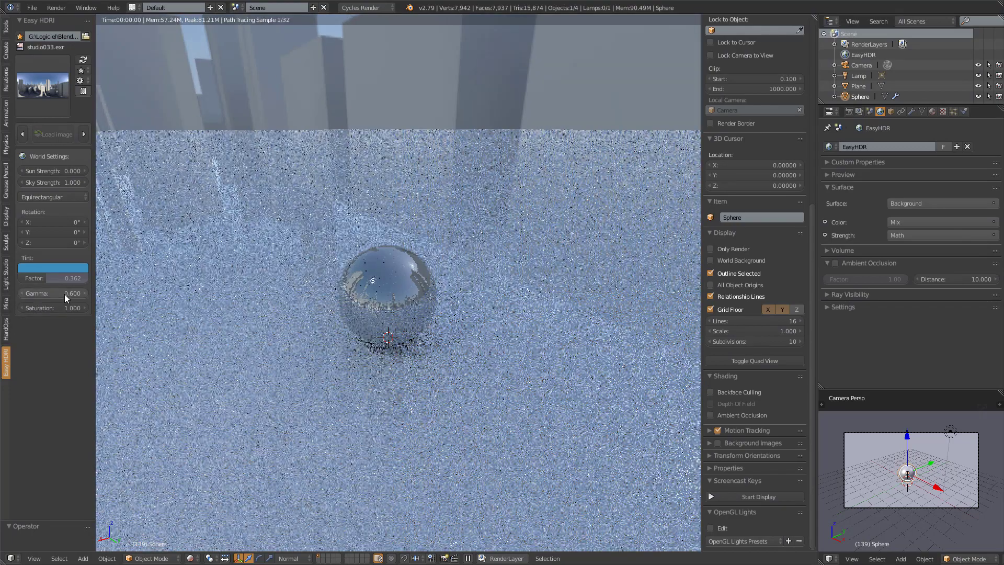
left_click(64, 294)
type("1")
key("Return")
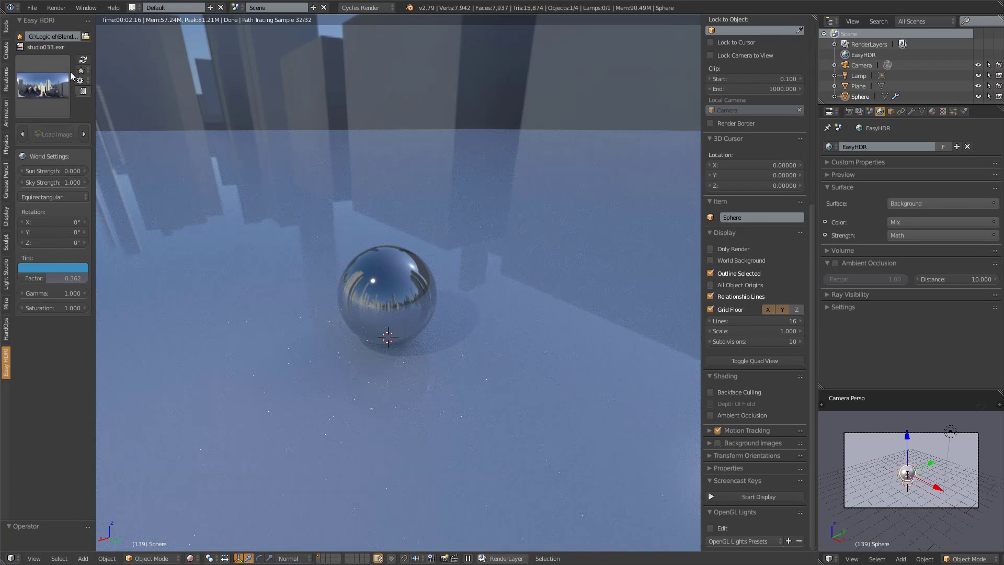
Raise the sun strength to 174.3 and the sky strength to 3.3, and switch the environment image to studio004small.hdr.
left_click_drag(43, 171, 105, 170)
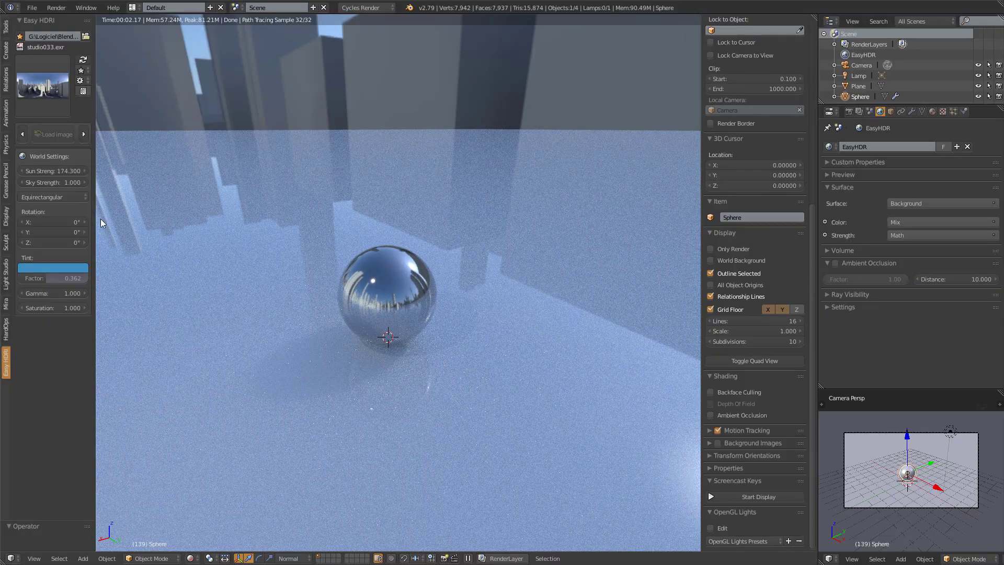
mouse_move(36, 182)
left_mouse_down()
mouse_move(57, 182)
mouse_move(36, 182)
mouse_move(47, 182)
left_mouse_up()
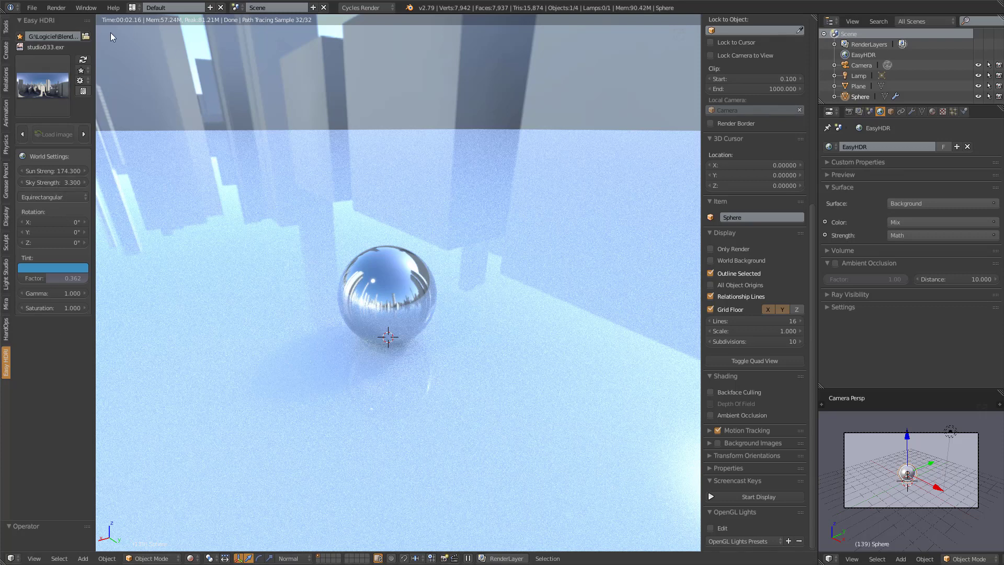
left_click(45, 95)
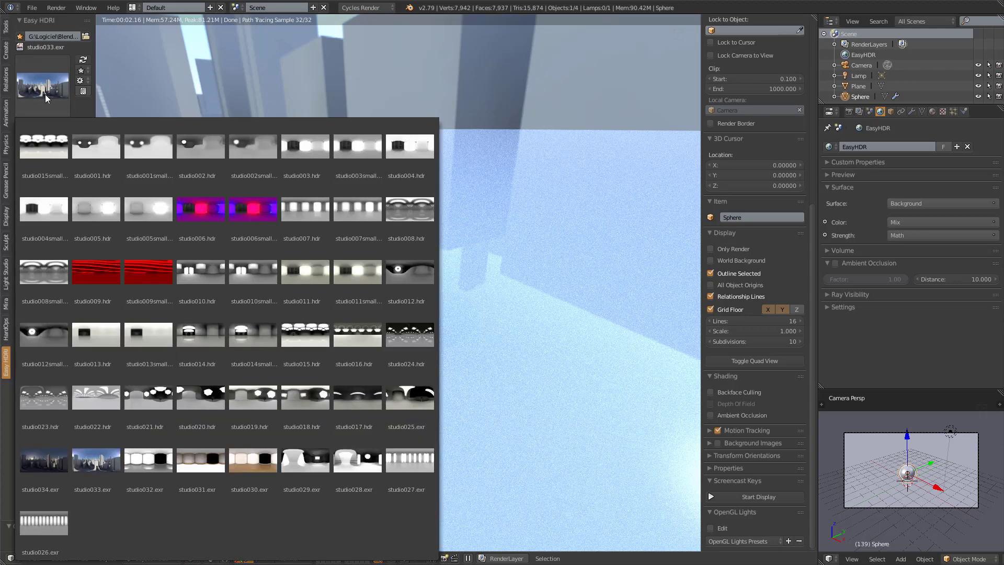
left_click(43, 211)
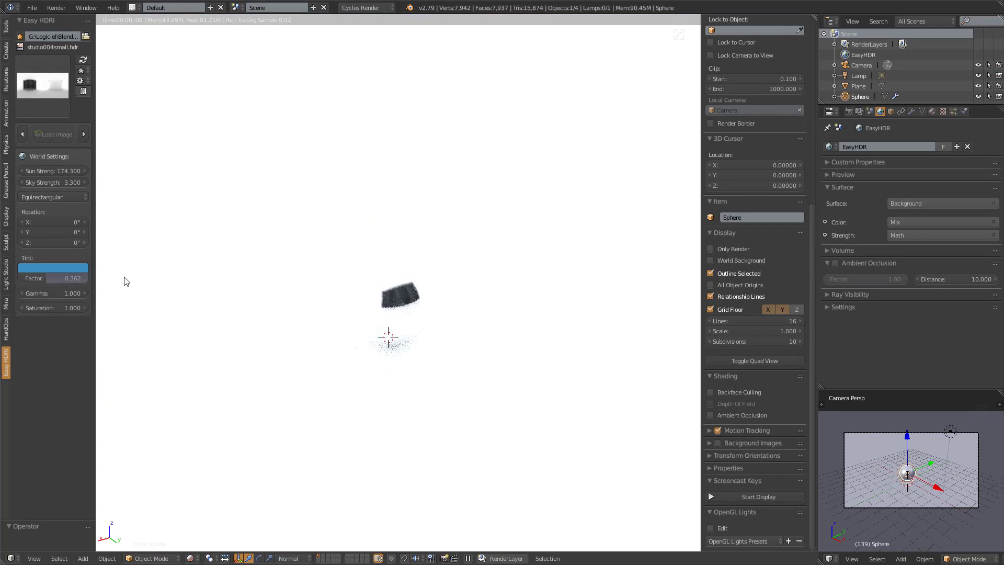
Set the environment's sky strength to 1, and try a sun strength of 10 before setting it to 0.
left_click(58, 182)
type("1")
key("Return")
left_click(54, 171)
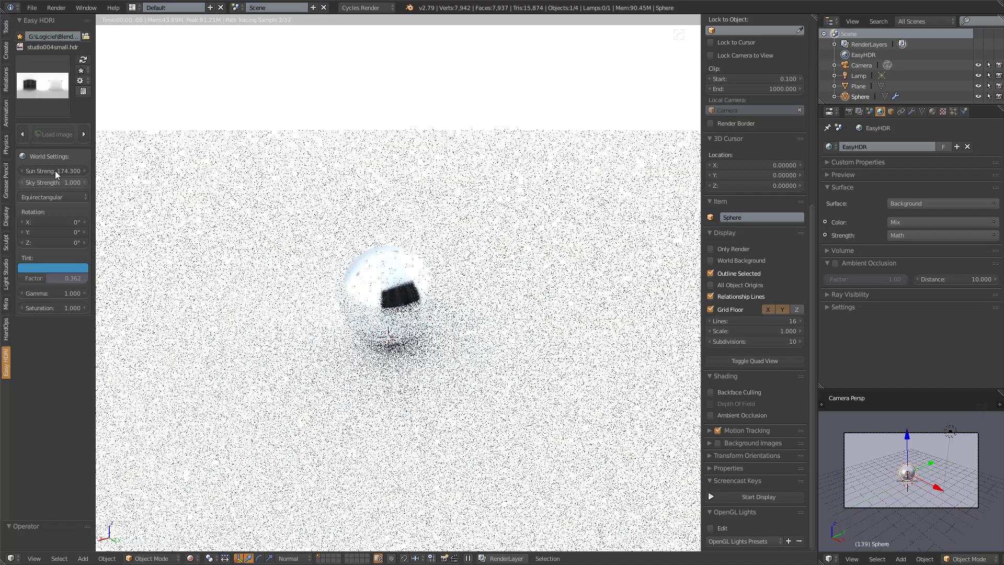
type("10")
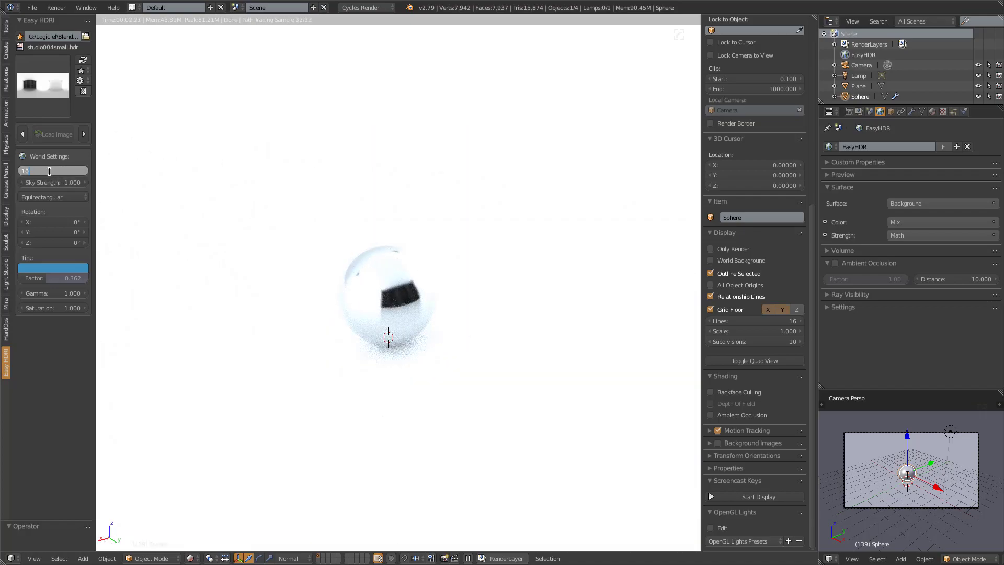
key("Return")
left_click(60, 173)
type("0")
key("Return")
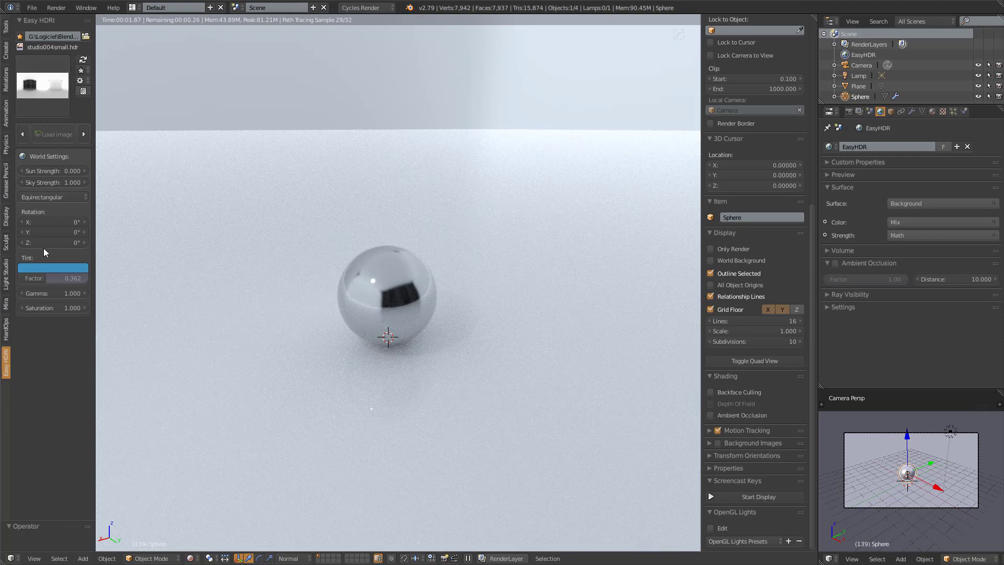
Try studio006small.hdr as the environment image and replace it with studio022.hdr.
left_click(49, 87)
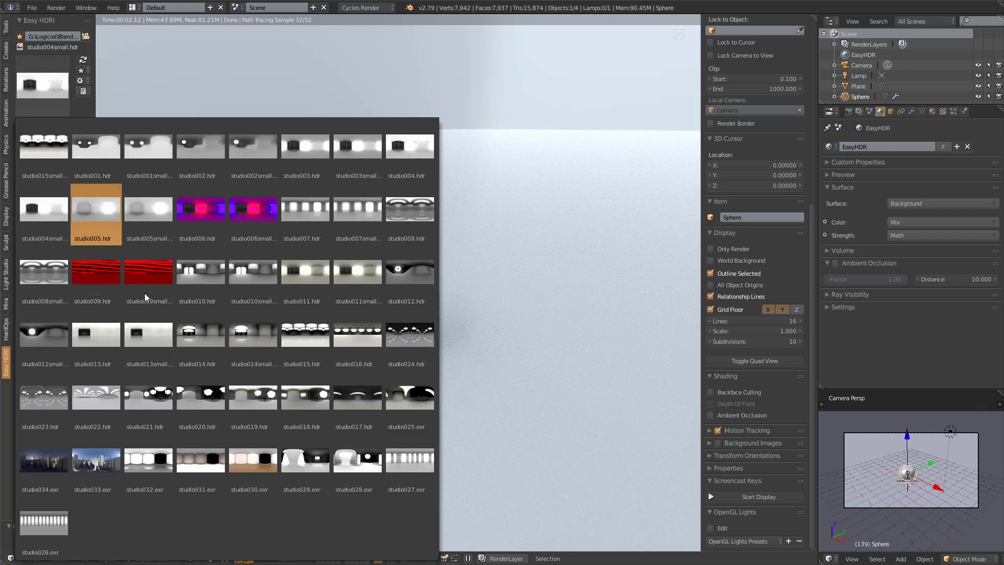
left_click(251, 211)
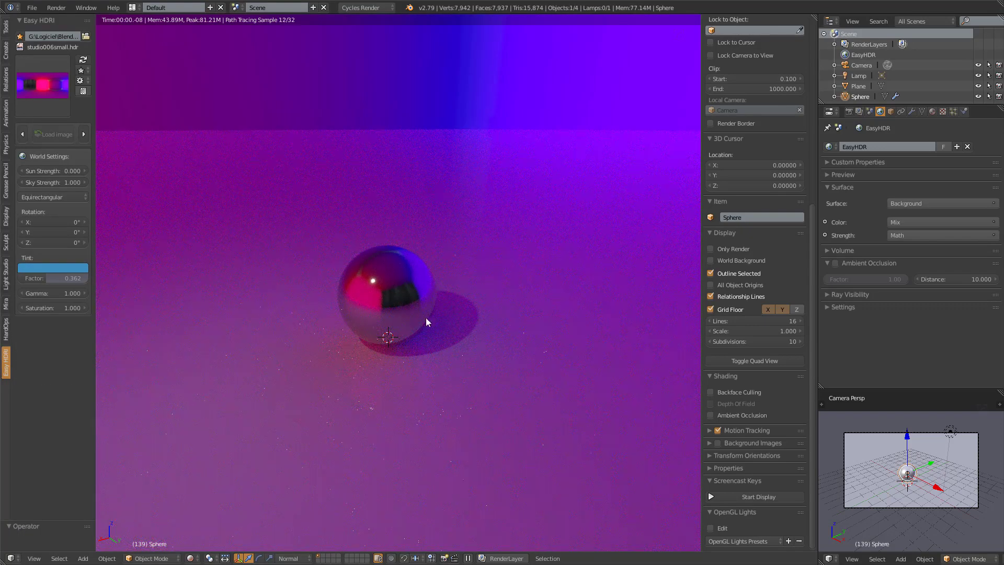
left_click(42, 85)
left_click(99, 400)
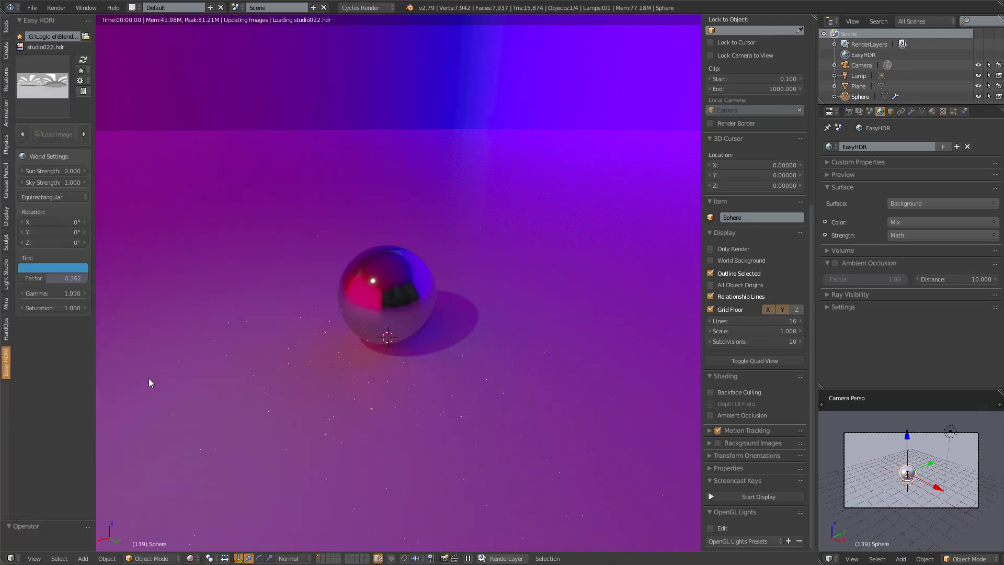